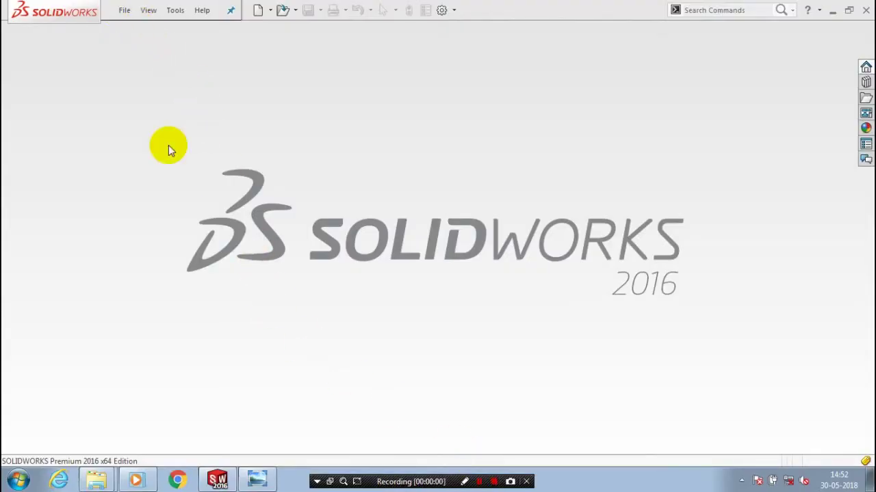
# Step: Create a new Part document, Part3, with Ctrl+N, keeping the parts-list photo open
pyautogui.hotkey('ctrl', 'n')
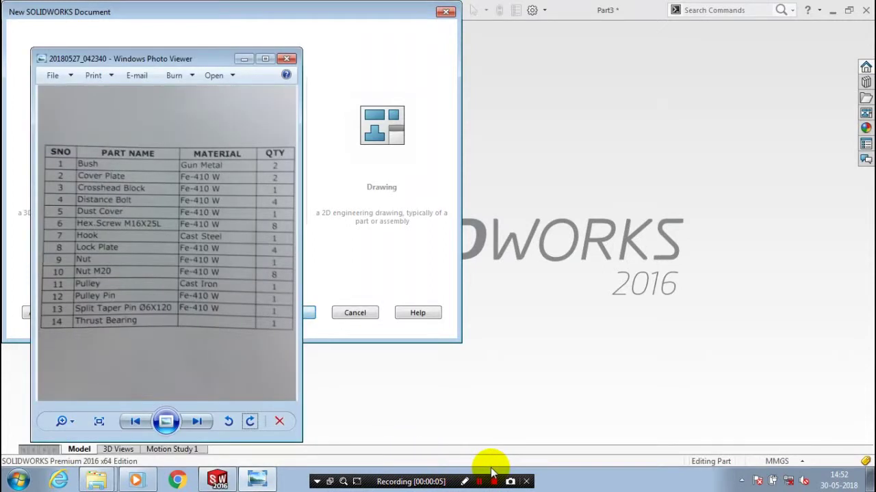
pyautogui.click(464, 481)
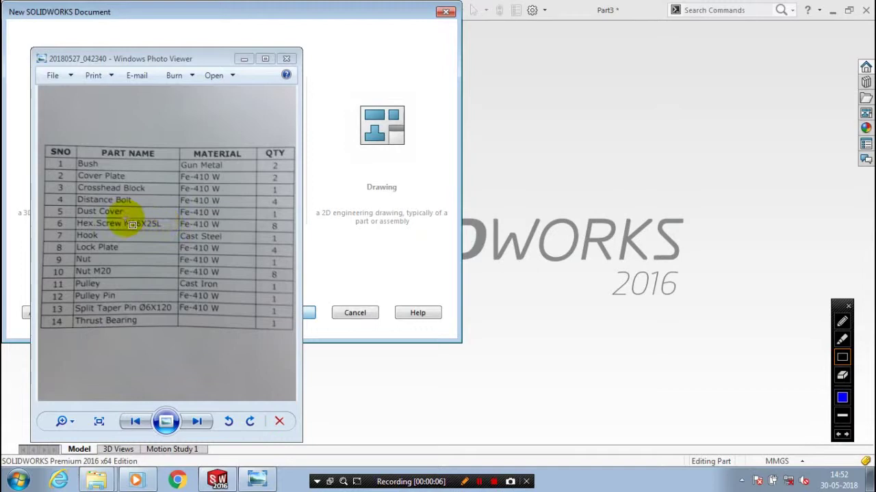
pyautogui.moveTo(70, 218); pyautogui.dragTo(172, 234)
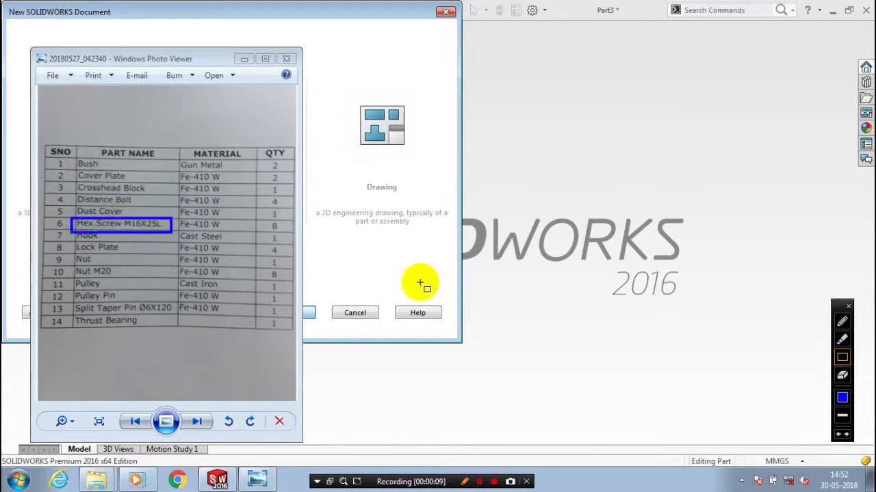
# Step: Minimize the parts-list photo and turn the Front Plane normal to the view
pyautogui.click(848, 306)
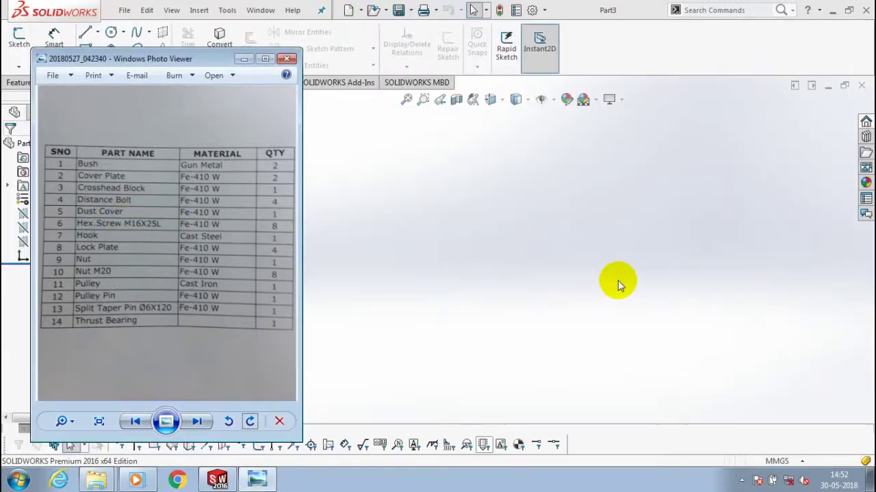
pyautogui.click(244, 60)
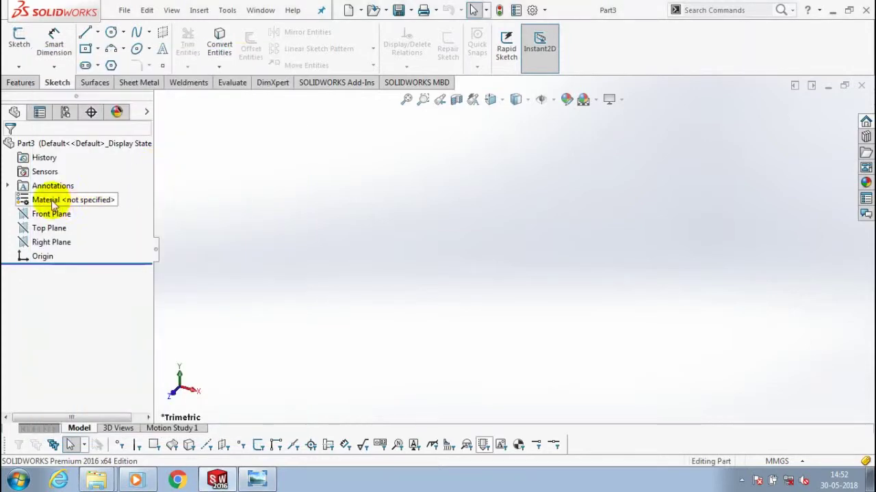
pyautogui.click(69, 216)
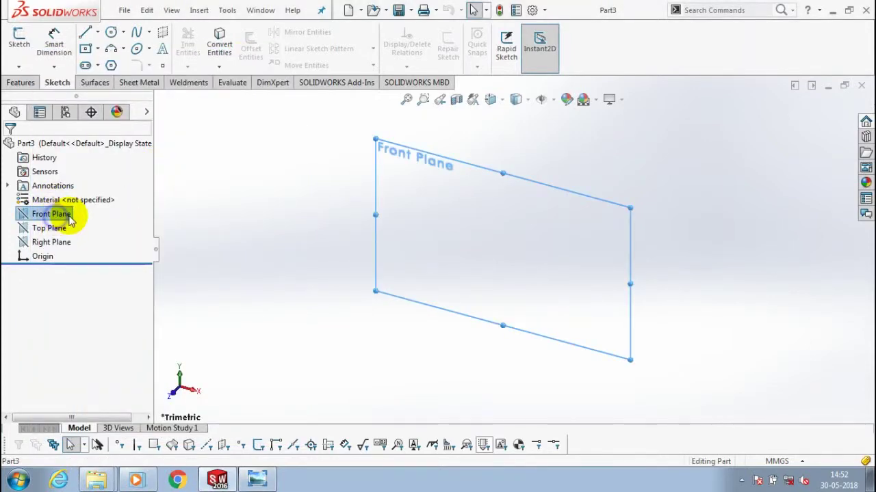
pyautogui.rightClick(70, 220)
pyautogui.click(110, 198)
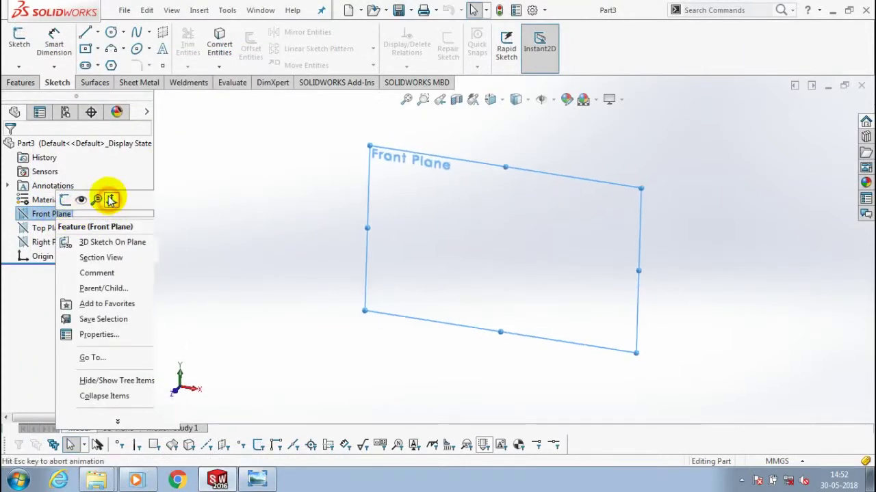
# Step: Draw a six-sided polygon centred on the origin
pyautogui.click(111, 66)
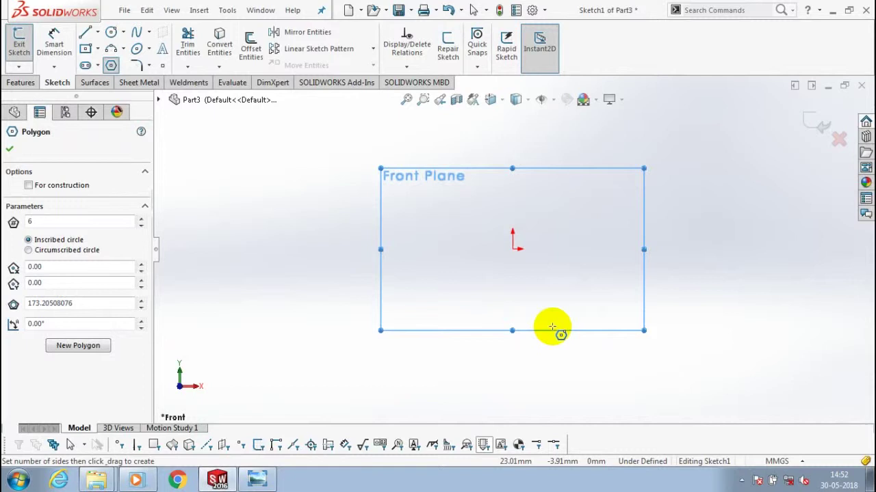
pyautogui.click(552, 325)
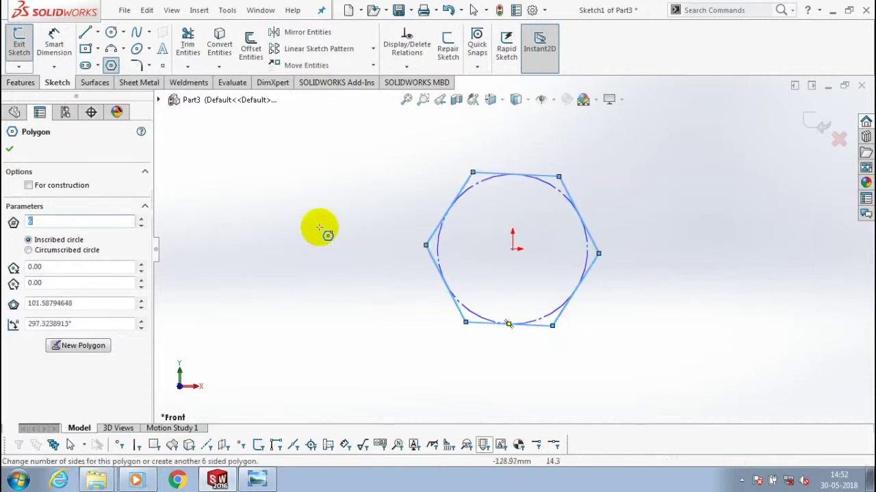
pyautogui.click(9, 146)
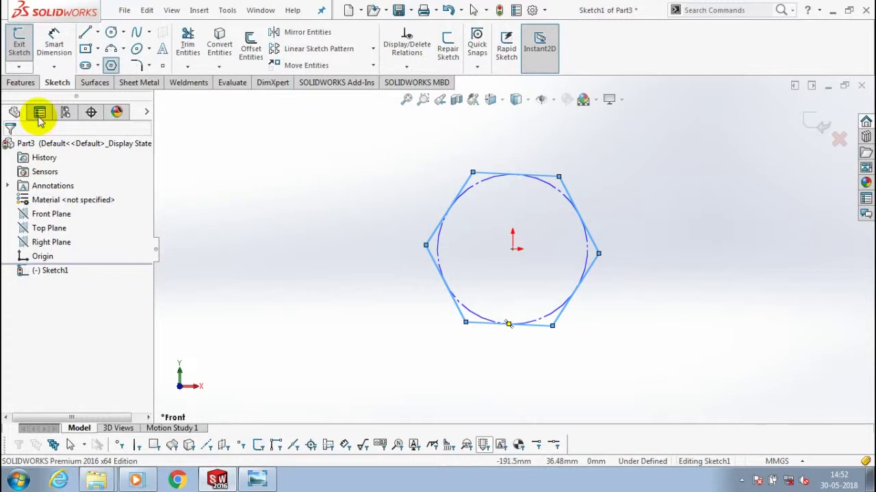
# Step: Dimension the hexagon's top and bottom edges 27.71 mm apart
pyautogui.click(54, 42)
pyautogui.click(345, 154)
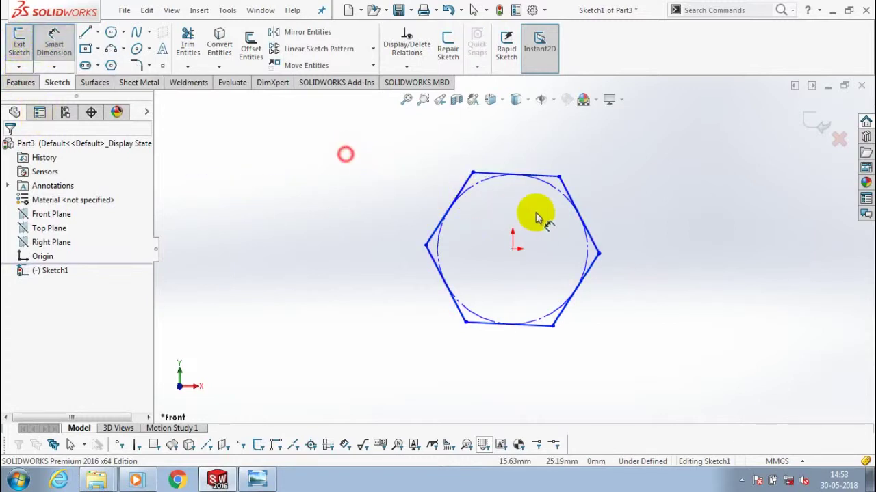
pyautogui.click(548, 176)
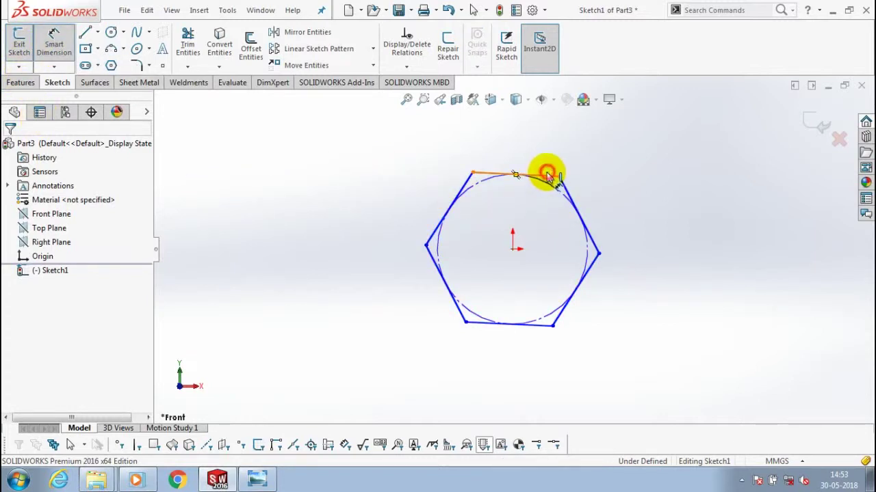
pyautogui.click(551, 319)
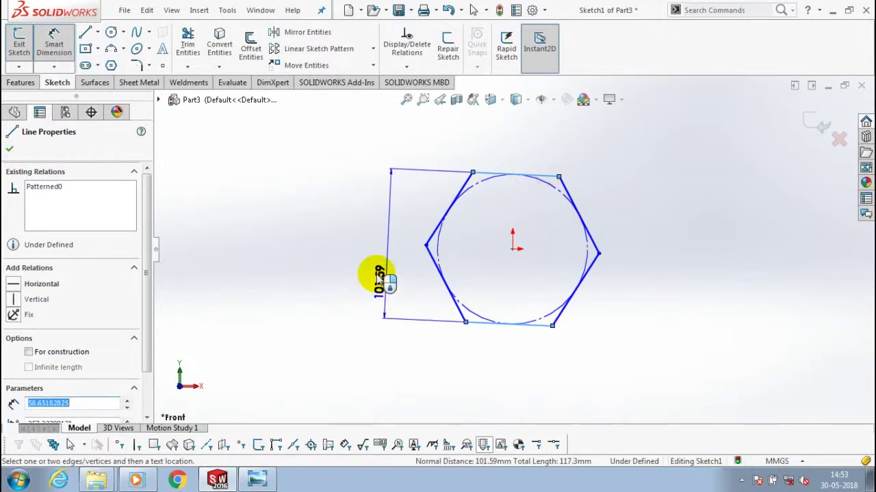
pyautogui.click(380, 280)
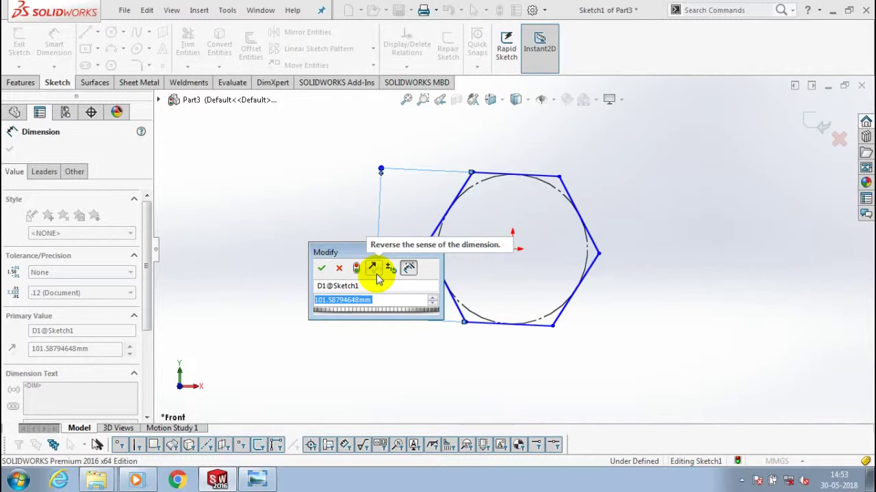
pyautogui.write('27.71')
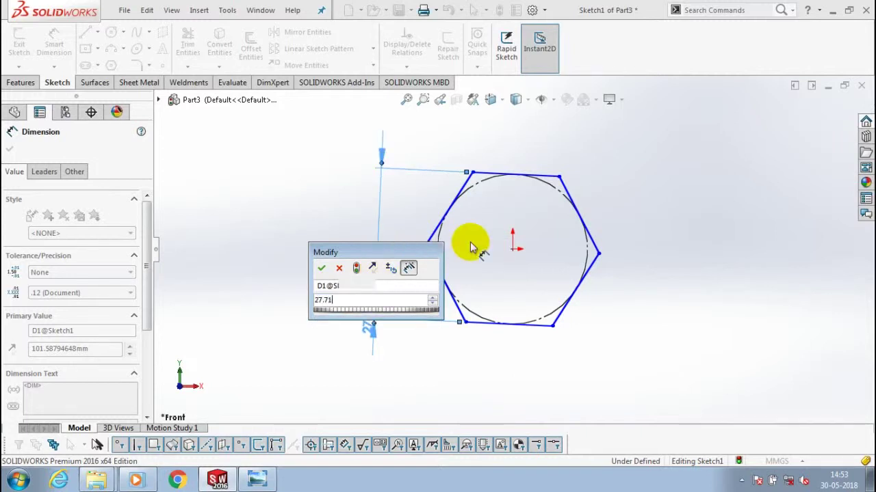
pyautogui.press('Return')
# Step: Dimension the left and right corners 24 mm apart and exit the sketch
pyautogui.click(425, 244)
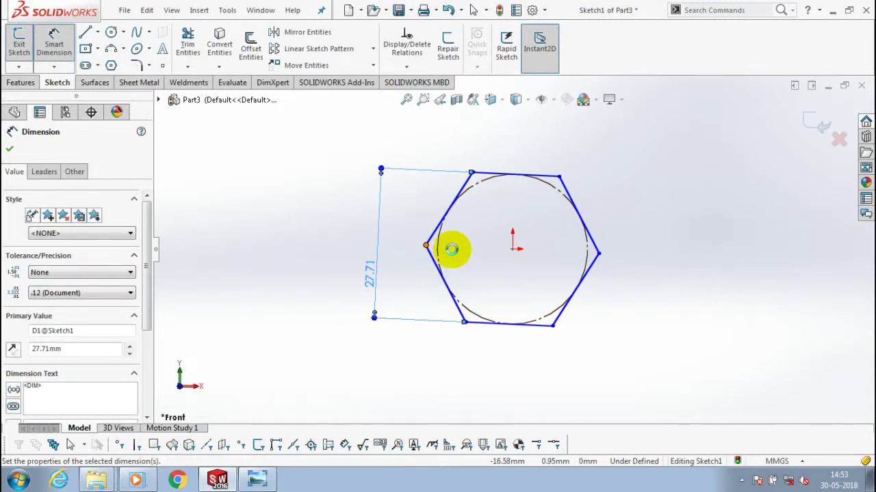
pyautogui.click(600, 260)
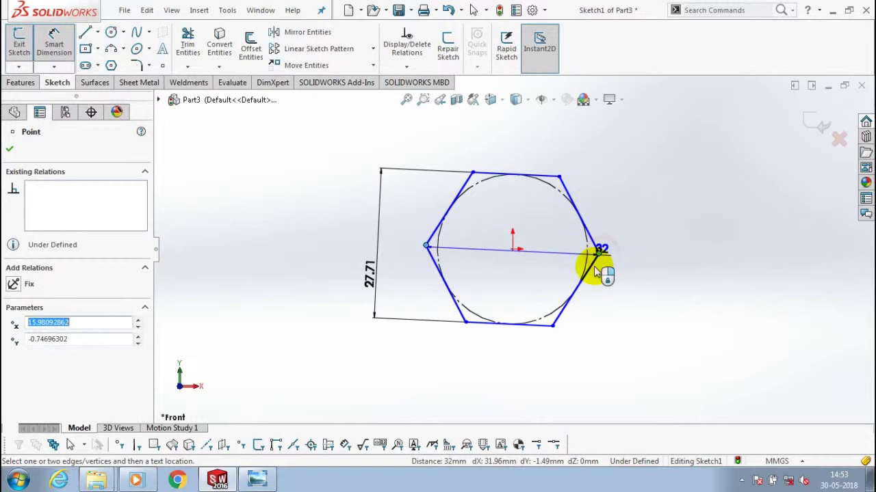
pyautogui.click(520, 152)
pyautogui.write('2')
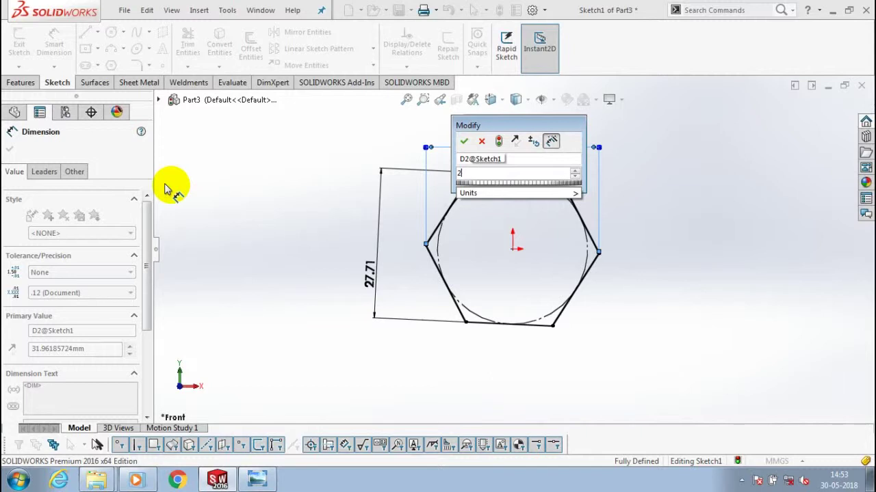
pyautogui.write('4')
pyautogui.press('Return')
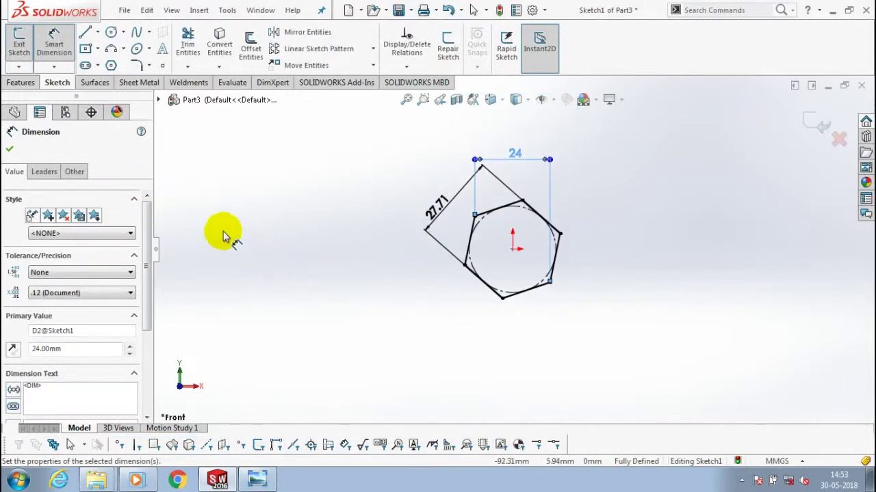
pyautogui.click(17, 41)
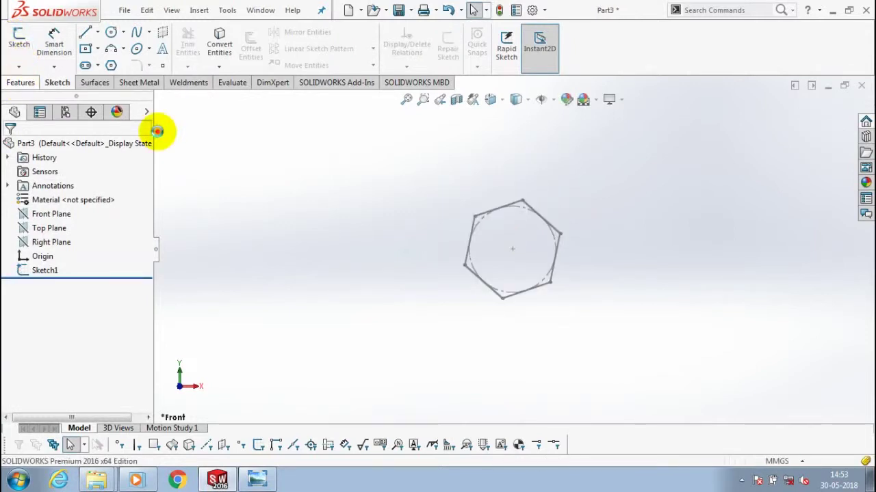
# Step: Extrude Sketch1 blind 10.21 mm into the hexagonal head, Boss-Extrude1
pyautogui.click(158, 99)
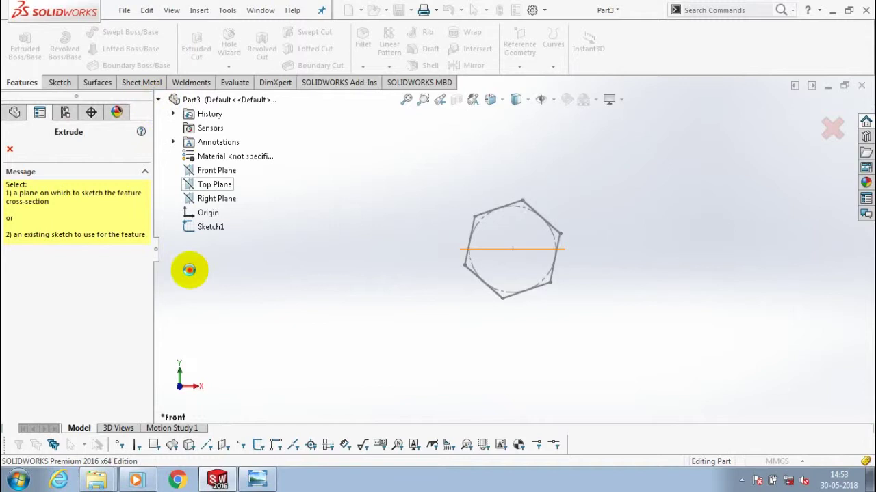
pyautogui.click(211, 226)
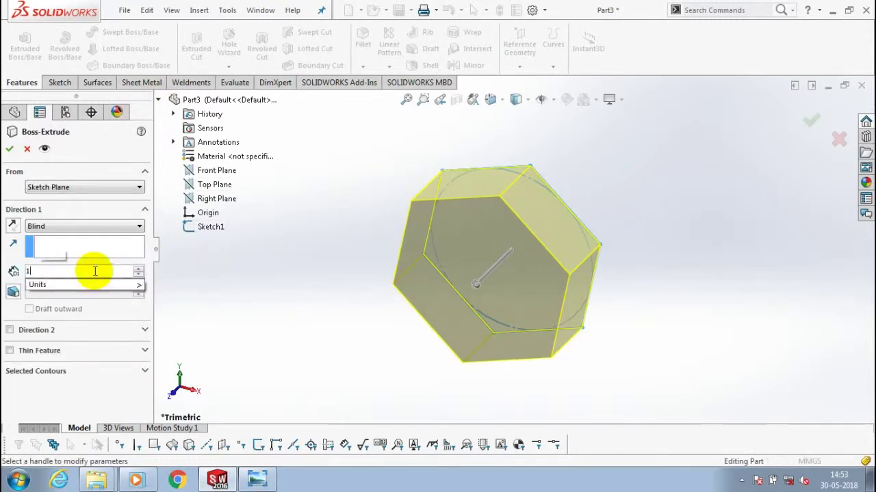
pyautogui.write('10.21mm')
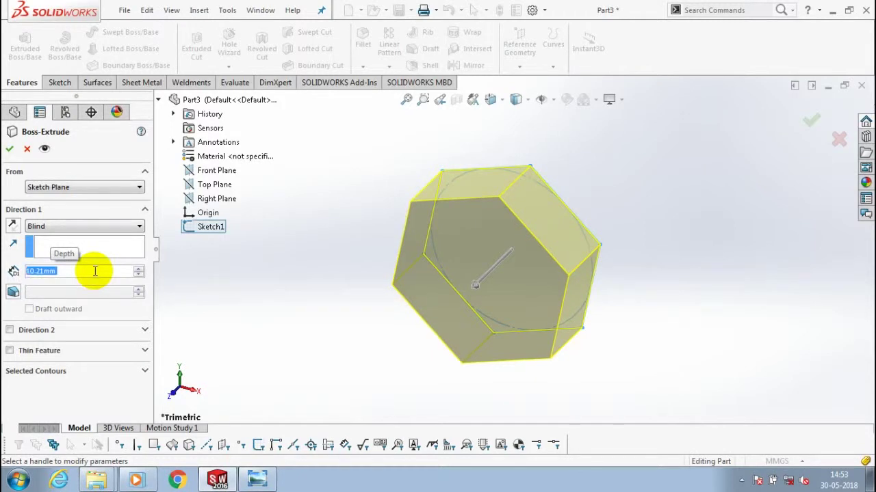
pyautogui.click(9, 149)
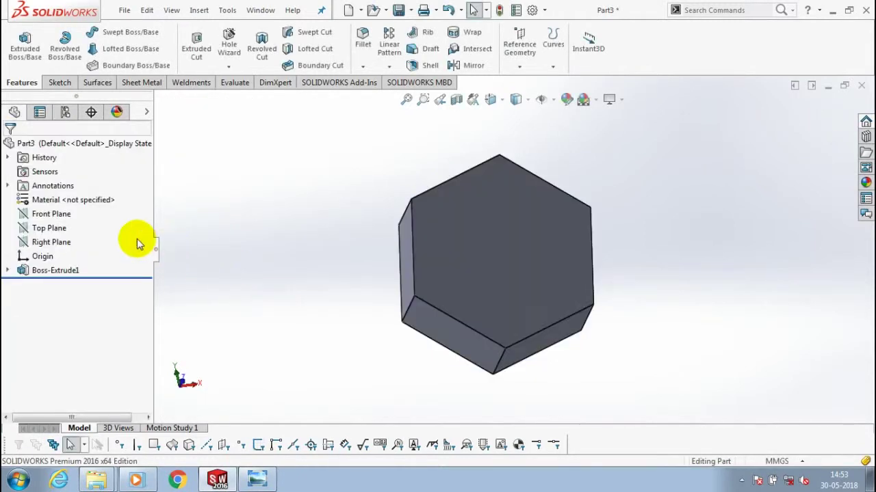
# Step: Turn the Right Plane normal to the view
pyautogui.click(57, 231)
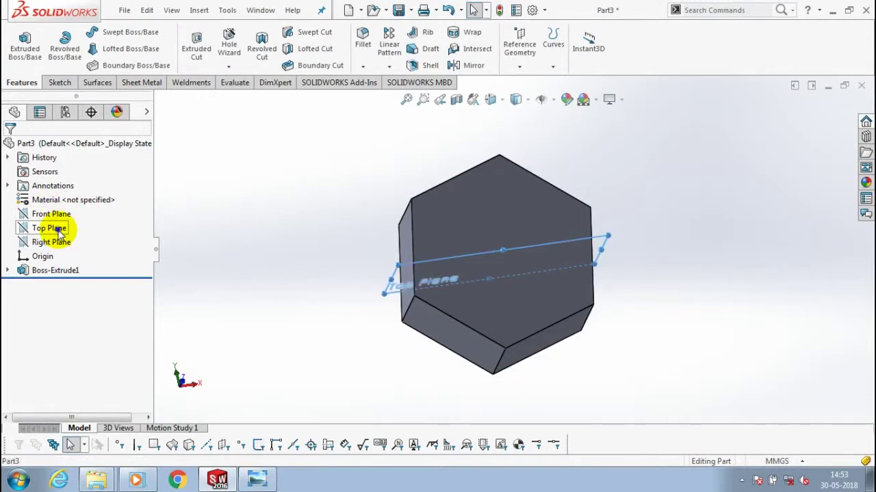
pyautogui.rightClick(57, 231)
pyautogui.click(324, 268)
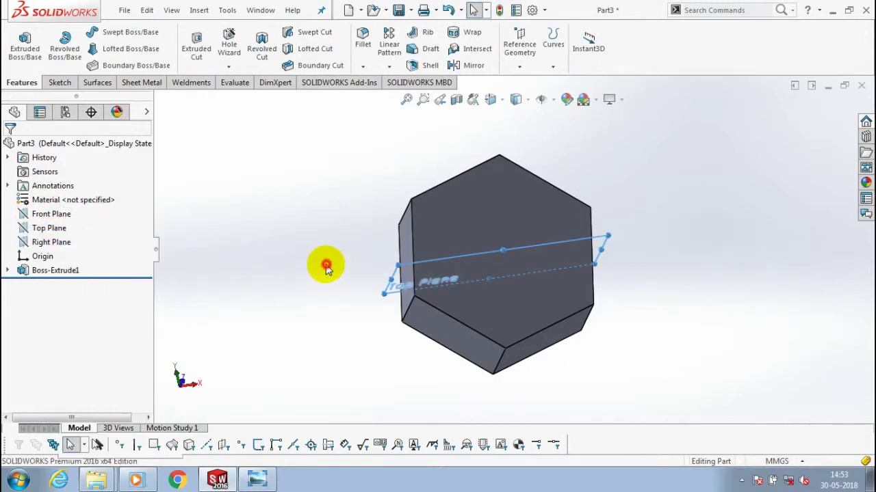
pyautogui.moveTo(325, 267); pyautogui.dragTo(298, 210, button='middle')
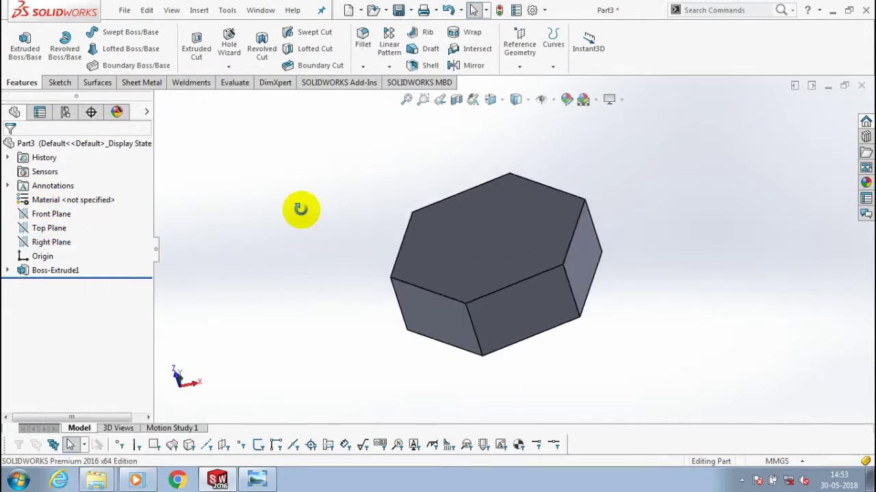
pyautogui.rightClick(56, 246)
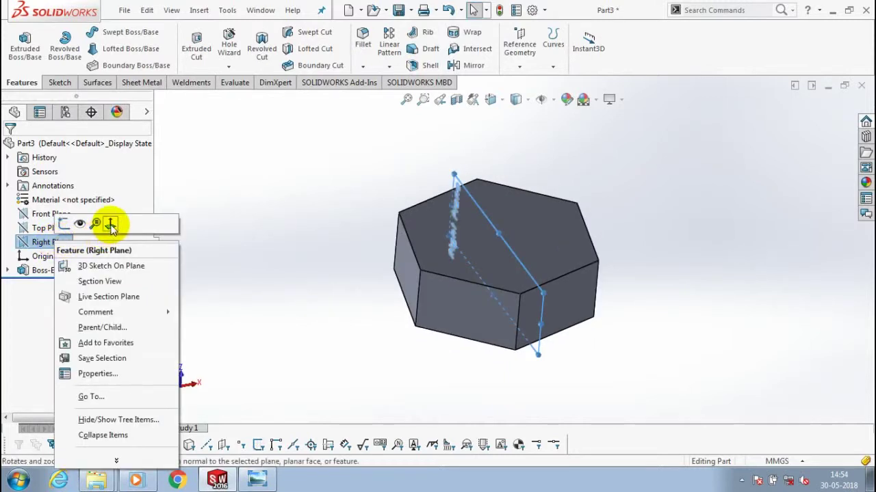
pyautogui.click(110, 224)
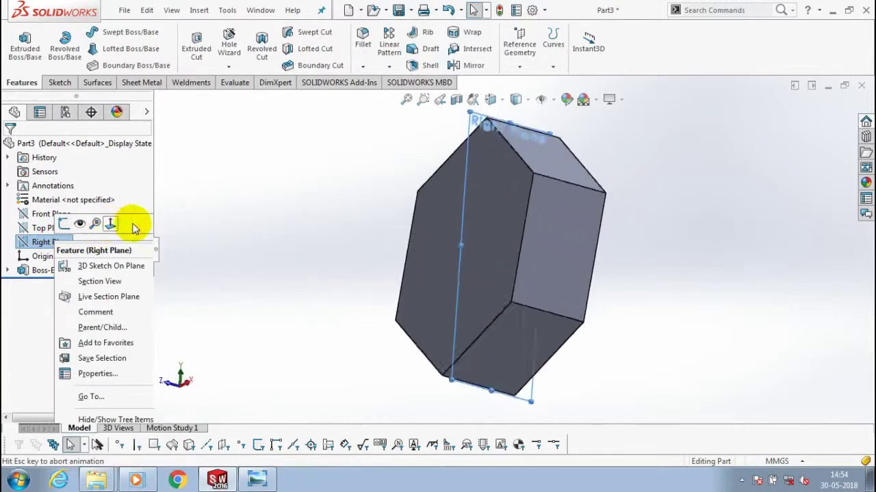
# Step: Draw a horizontal centerline through the hex head on the Right Plane
pyautogui.click(58, 82)
pyautogui.click(98, 32)
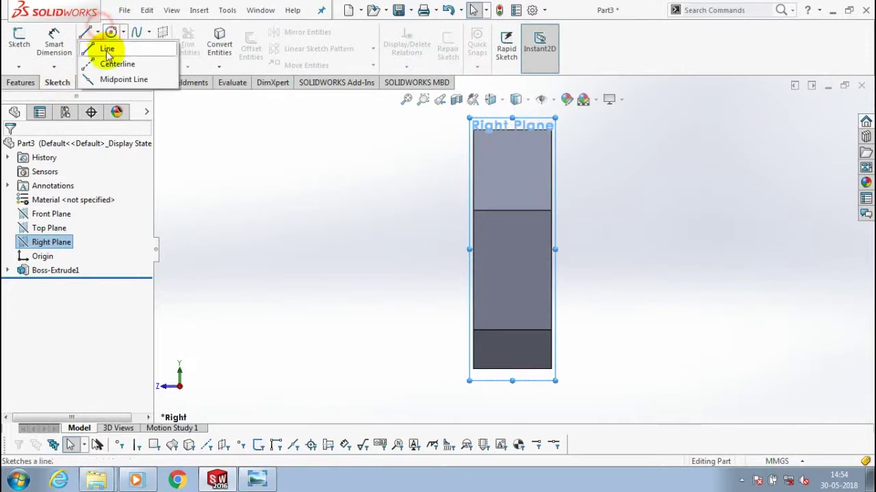
pyautogui.click(113, 60)
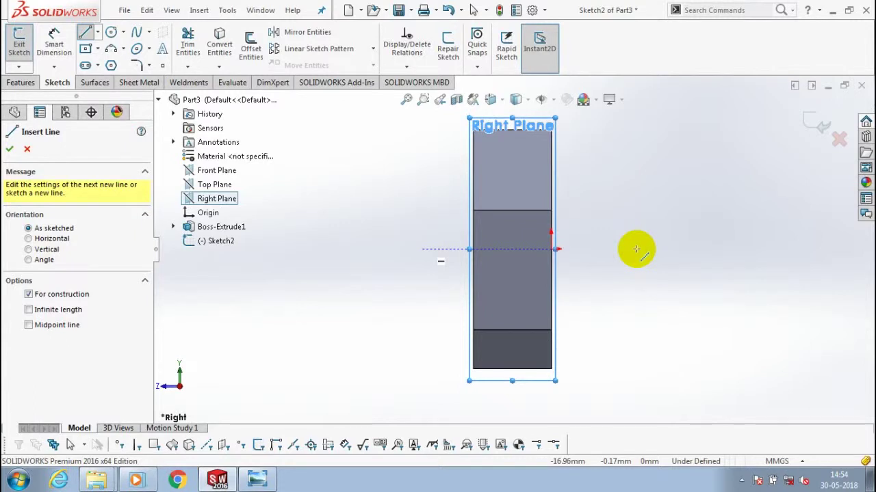
pyautogui.click(637, 250)
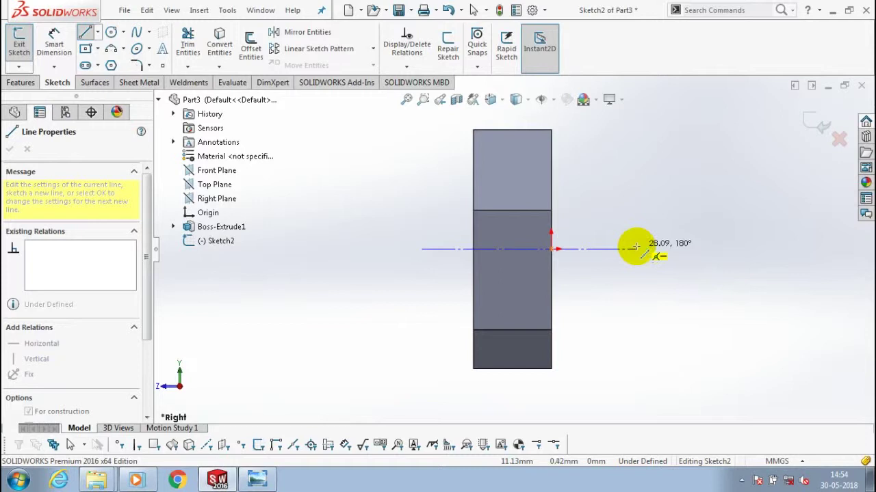
pyautogui.click(636, 248)
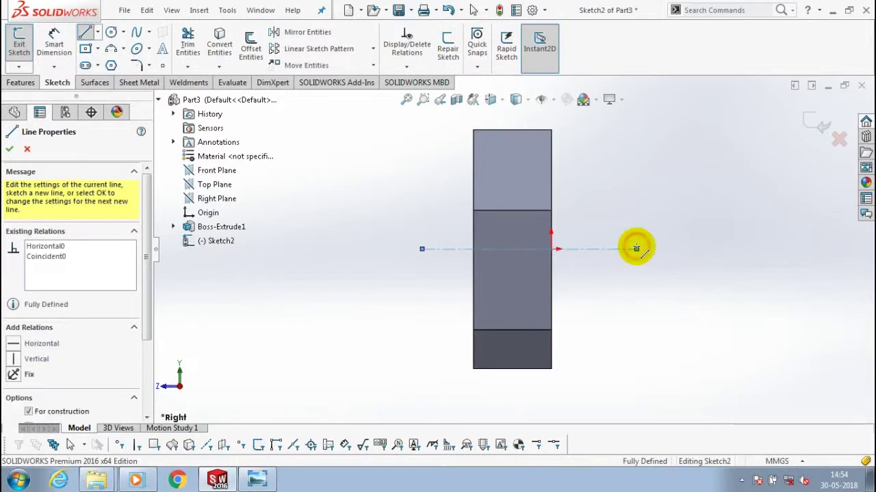
pyautogui.click(687, 307)
pyautogui.press('Escape')
pyautogui.press('Escape')
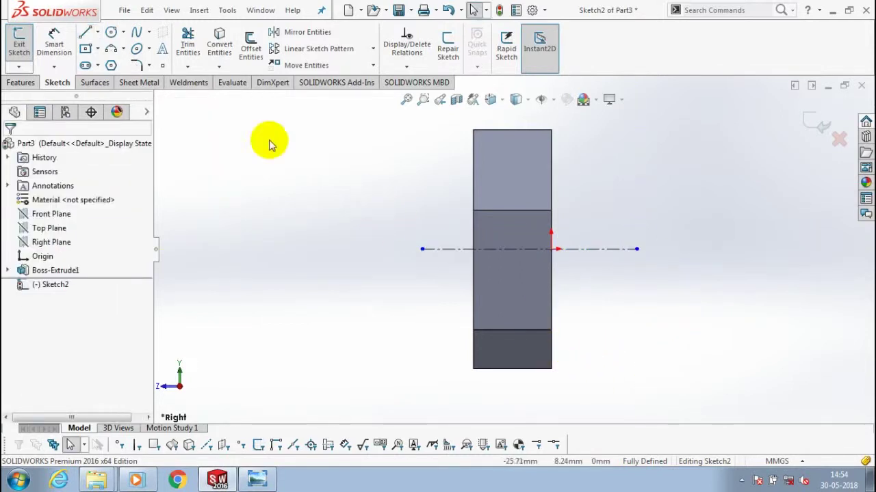
# Step: Draw a small closed triangle at the head's top corner
pyautogui.click(97, 32)
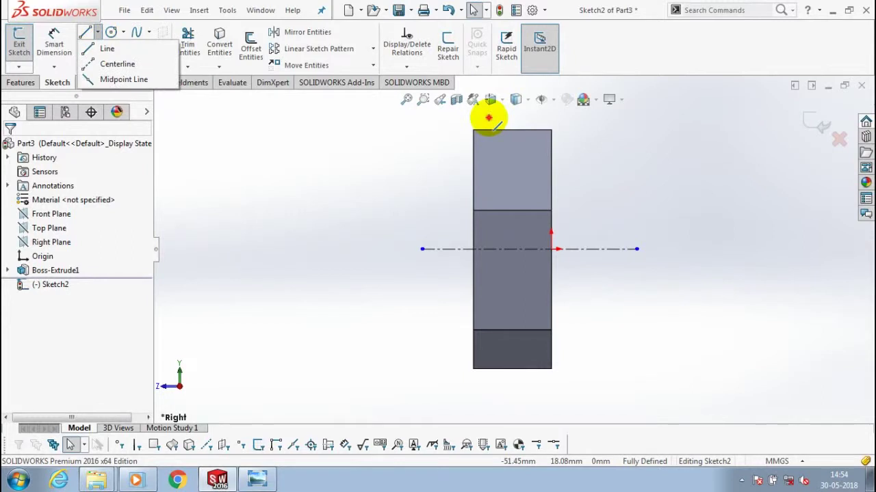
pyautogui.press('l')
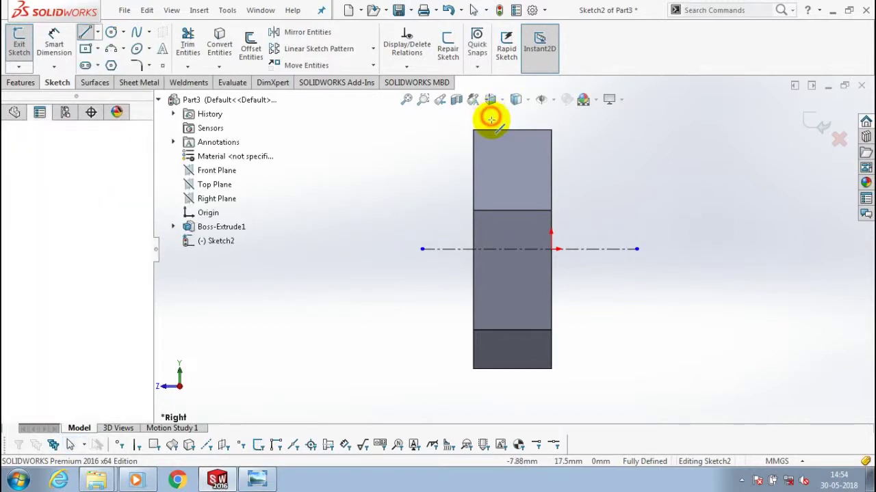
pyautogui.click(488, 117)
pyautogui.click(465, 154)
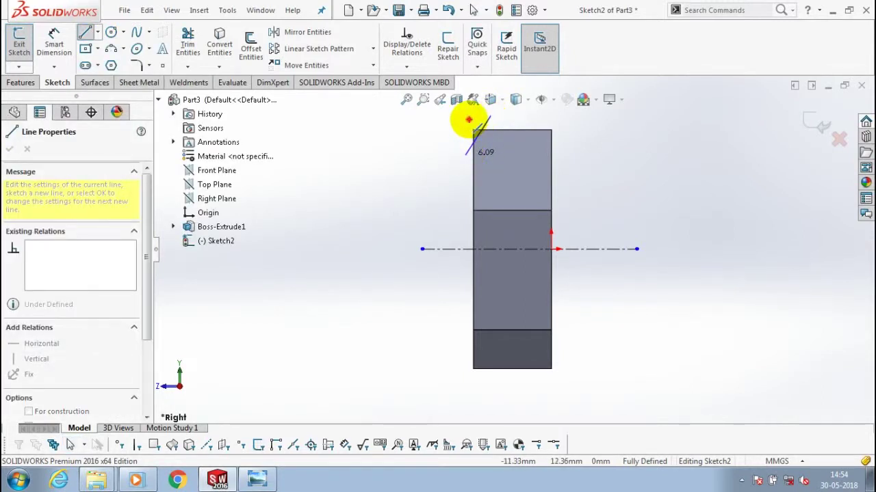
pyautogui.click(465, 120)
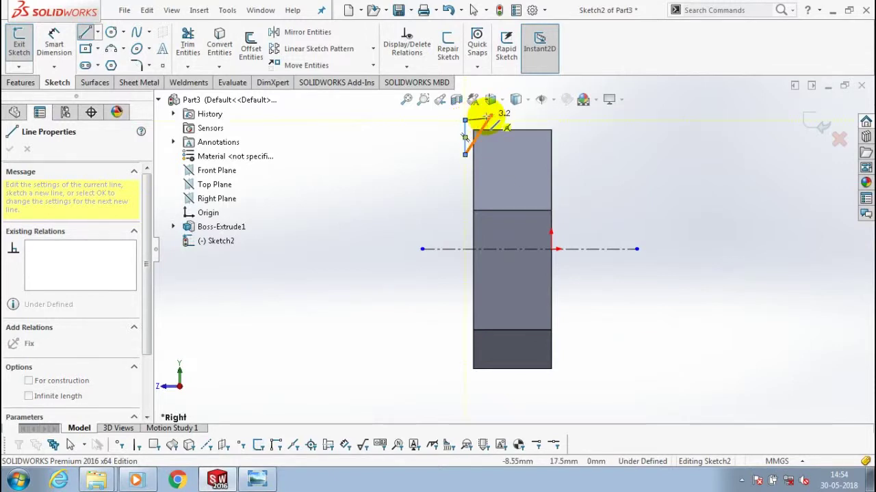
pyautogui.click(490, 116)
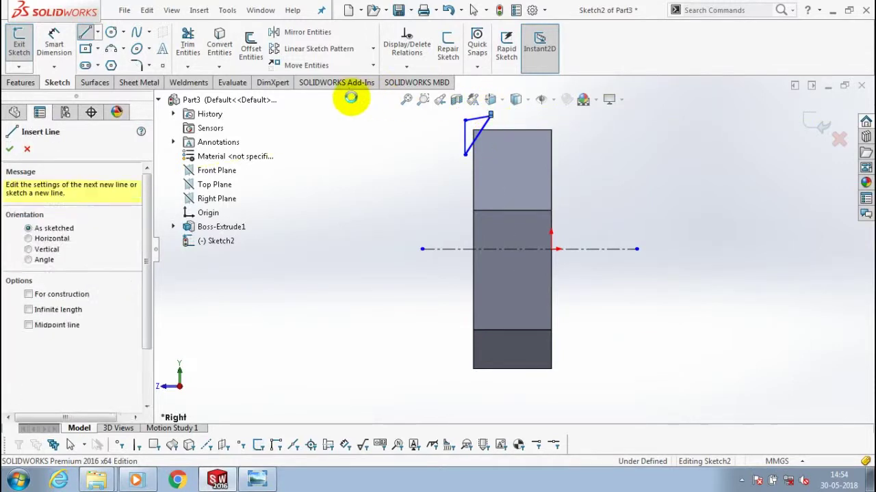
pyautogui.press('Escape')
pyautogui.press('z')
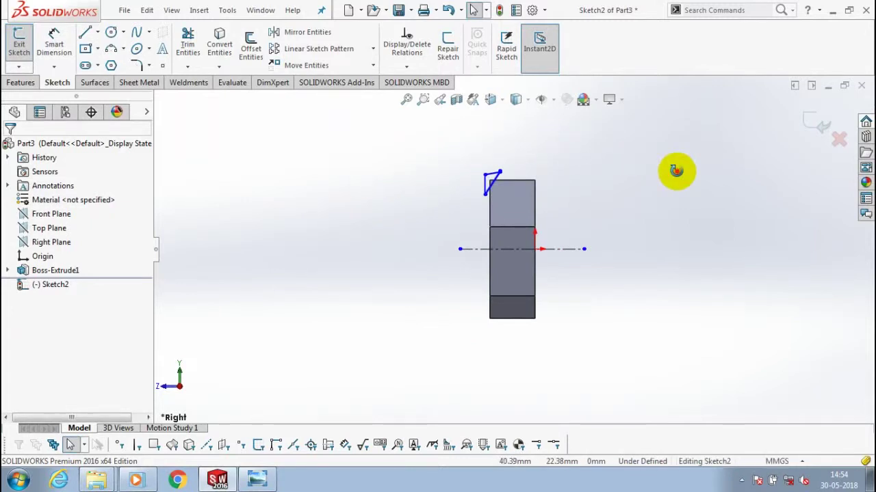
# Step: Revolve-cut the triangle 360° around the centerline to chamfer the head's rim
pyautogui.moveTo(676, 170); pyautogui.dragTo(463, 133)
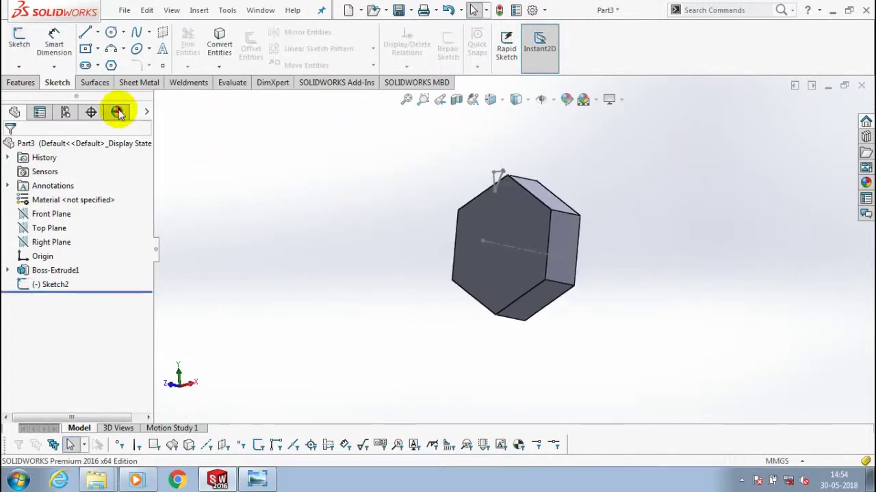
pyautogui.click(20, 82)
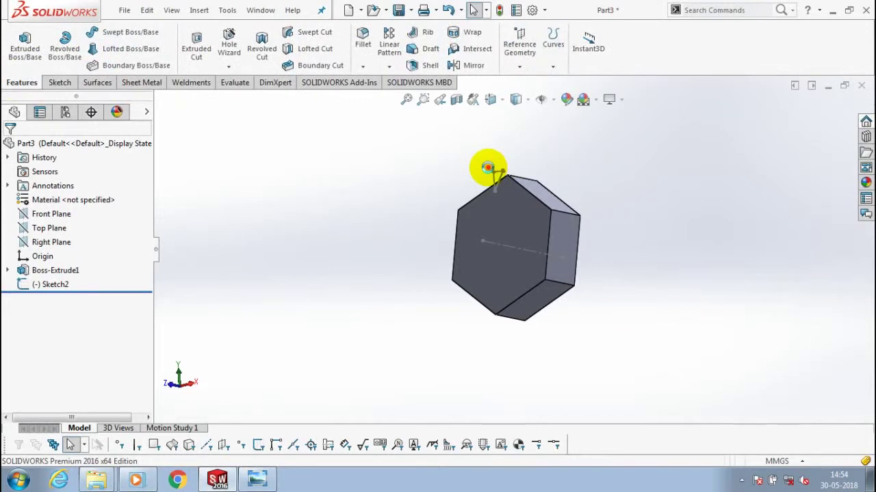
pyautogui.click(497, 175)
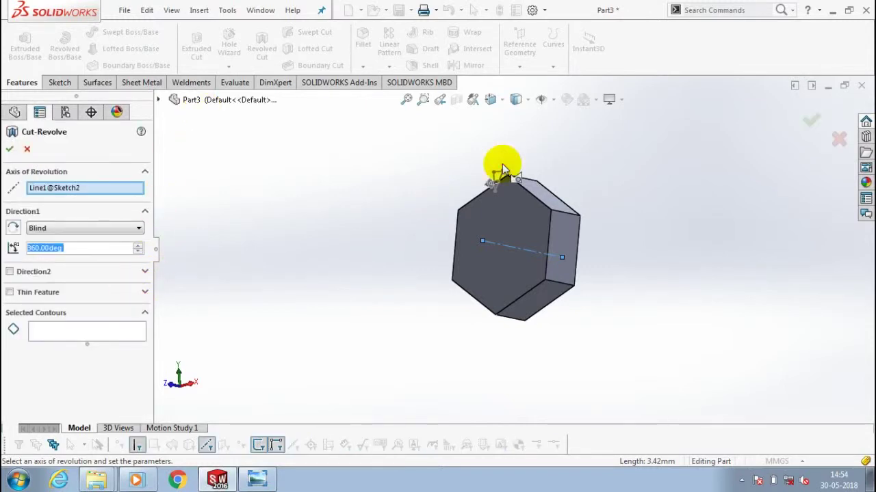
pyautogui.click(498, 175)
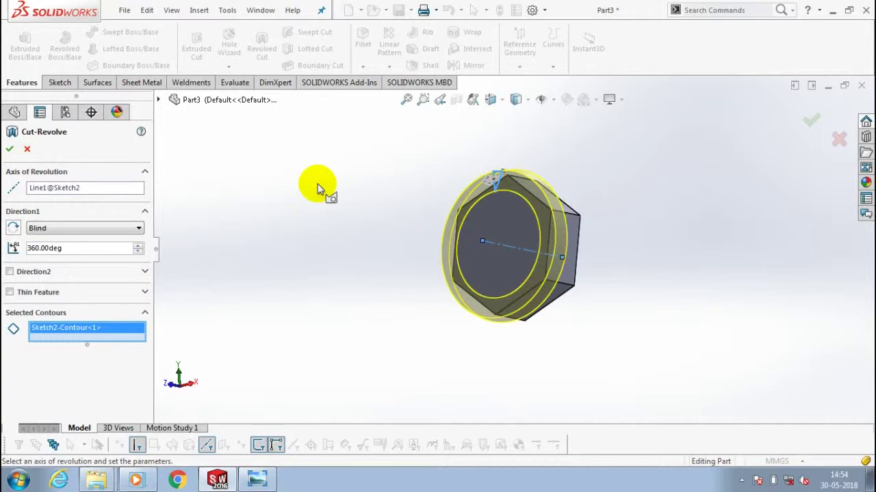
pyautogui.rightClick(233, 190)
pyautogui.moveTo(303, 209); pyautogui.dragTo(314, 134, button='middle')
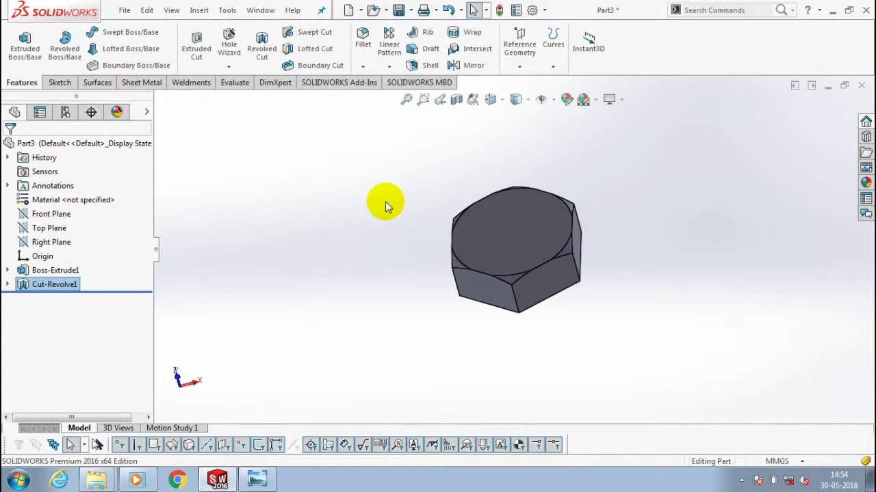
# Step: Face the hex head's flat face and draw a circle at its centre
pyautogui.moveTo(385, 201)
pyautogui.mouseDown(button='middle')
pyautogui.moveTo(606, 264)
pyautogui.moveTo(542, 284)
pyautogui.moveTo(524, 219)
pyautogui.moveTo(530, 262)
pyautogui.mouseUp(button='middle')
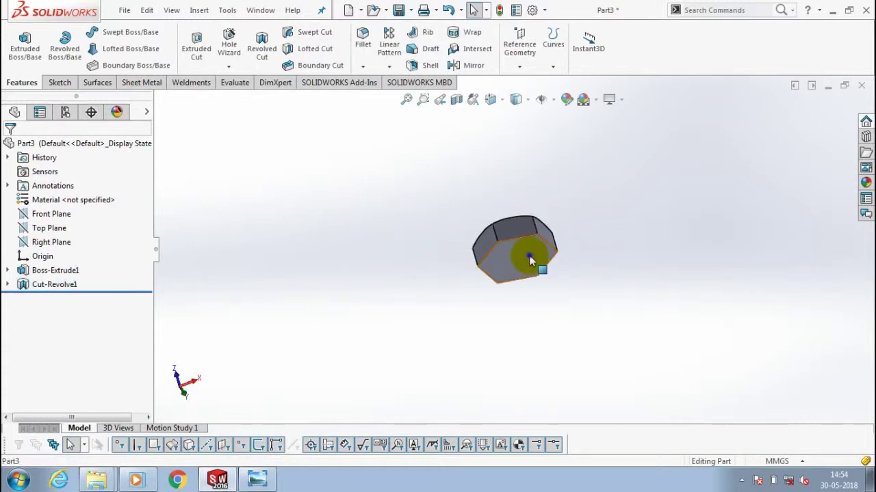
pyautogui.rightClick(529, 255)
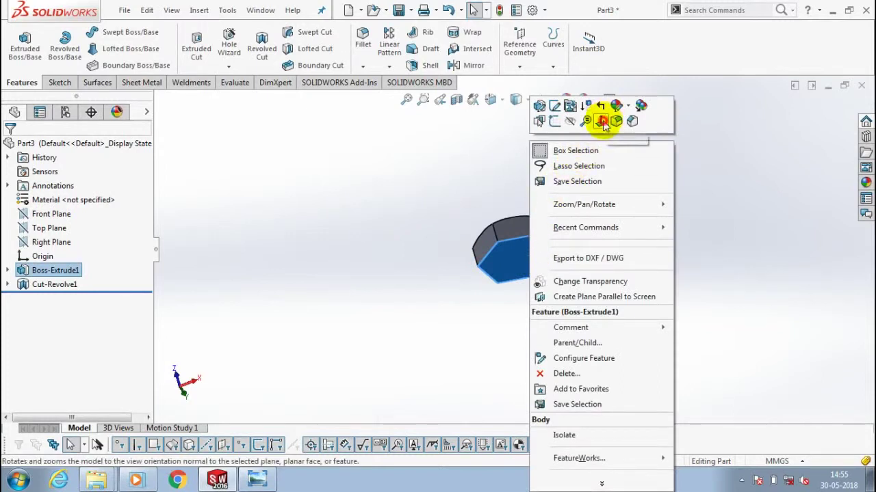
pyautogui.click(604, 123)
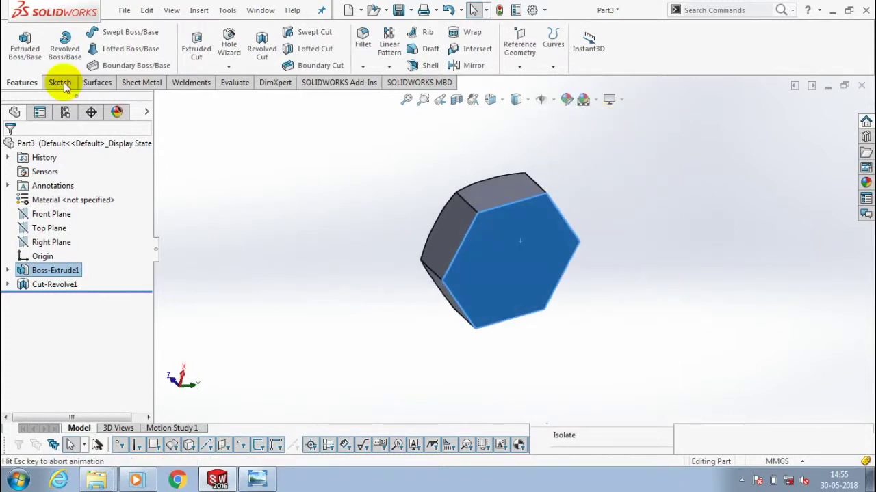
pyautogui.click(60, 82)
pyautogui.click(110, 33)
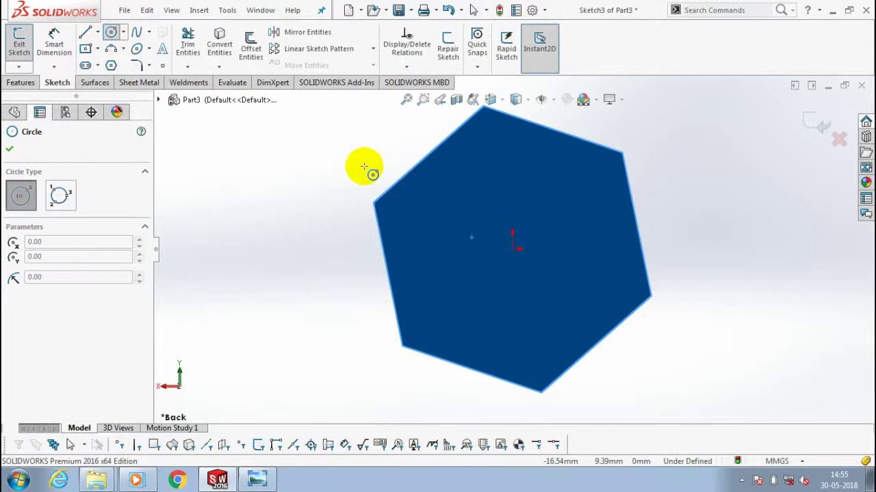
pyautogui.click(519, 299)
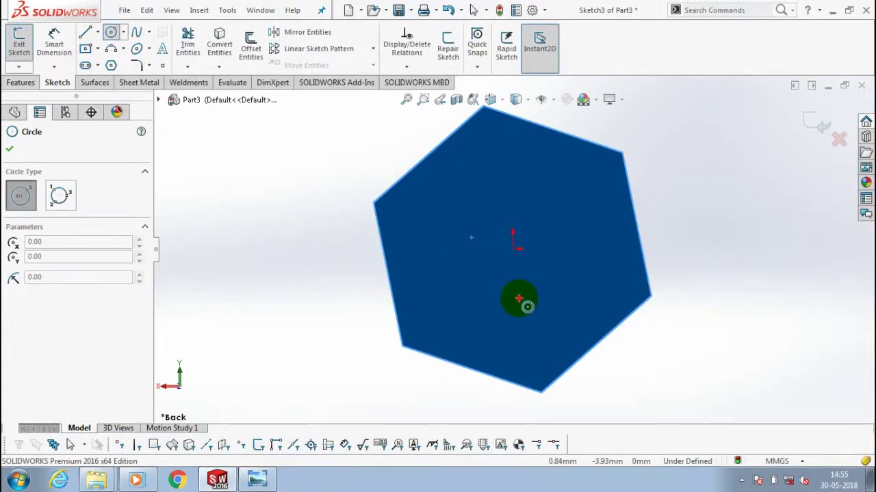
pyautogui.click(526, 306)
pyautogui.click(9, 149)
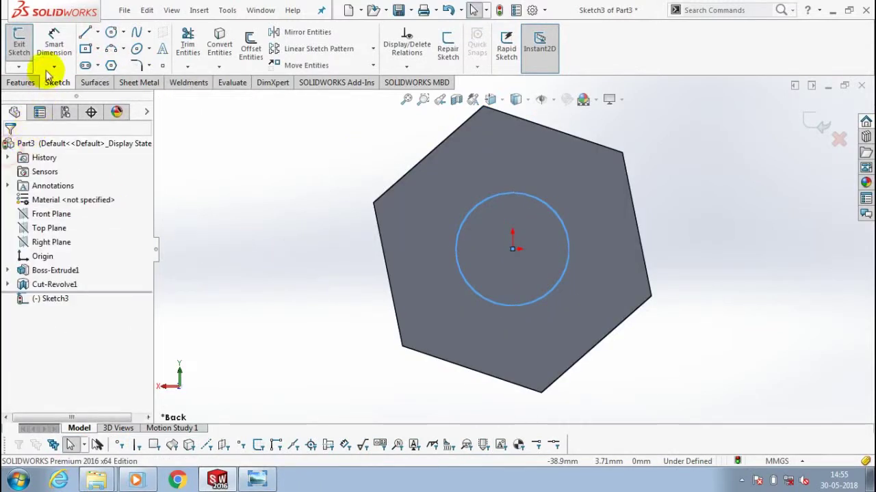
# Step: Give the circle a 16 mm diameter and exit the sketch
pyautogui.click(47, 69)
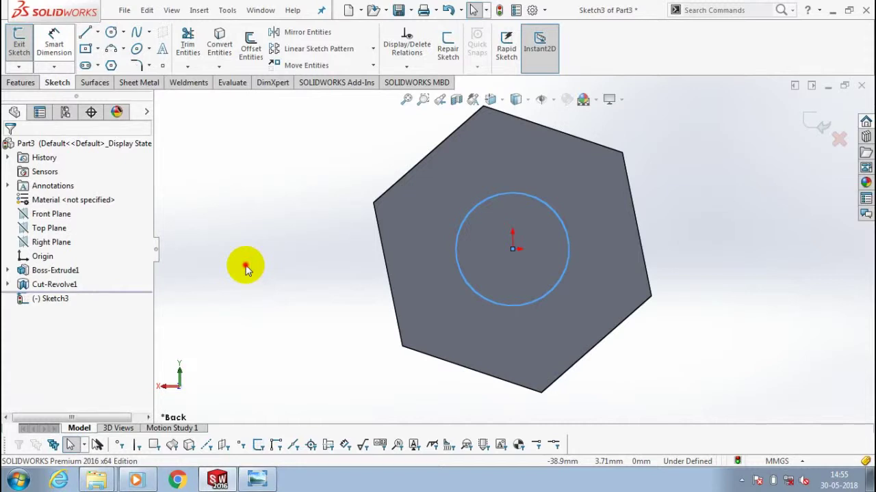
pyautogui.click(246, 269)
pyautogui.write('16')
pyautogui.press('Return')
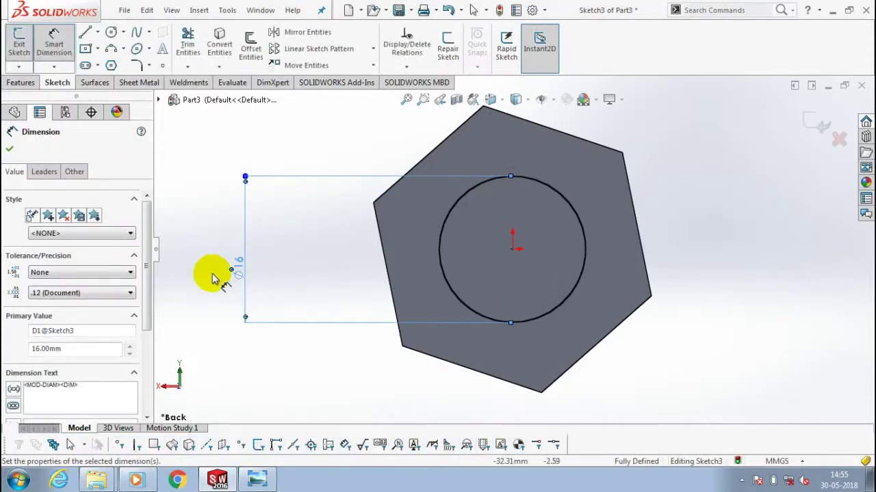
pyautogui.click(19, 41)
pyautogui.click(20, 41)
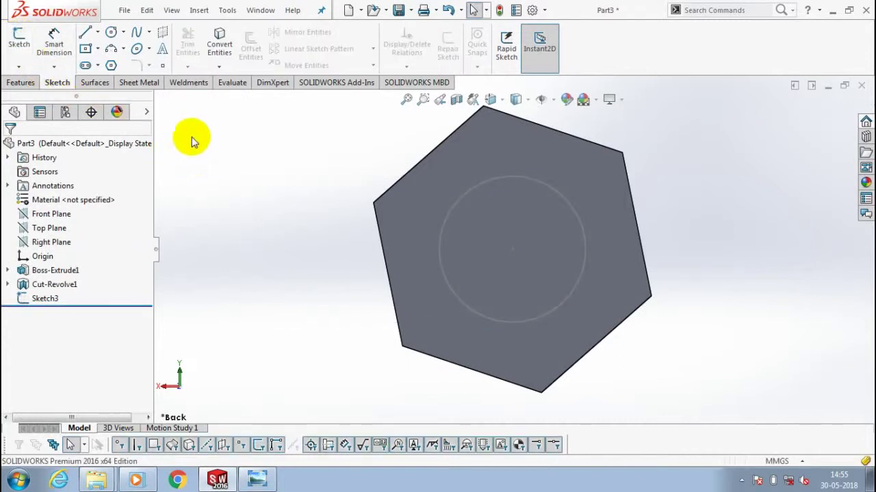
# Step: Extrude the circle sketch blind 25 mm into the shank, Boss-Extrude2
pyautogui.click(20, 82)
pyautogui.click(25, 45)
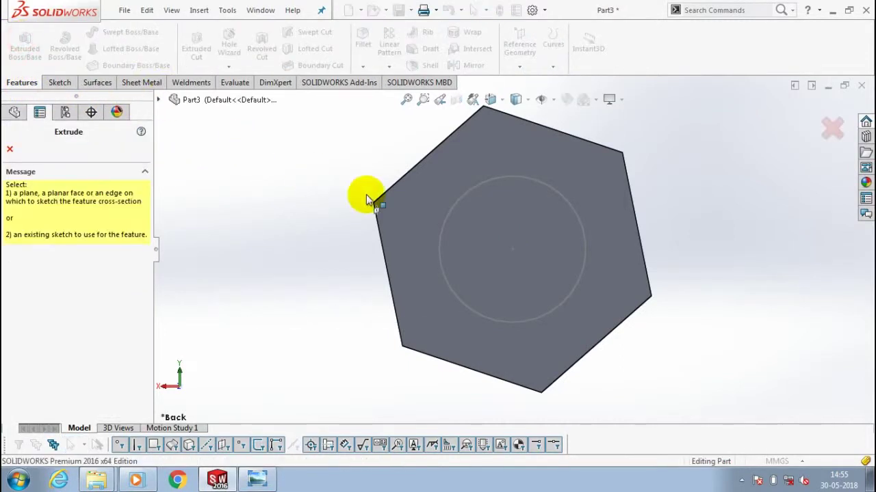
pyautogui.press('Escape')
pyautogui.click(447, 223)
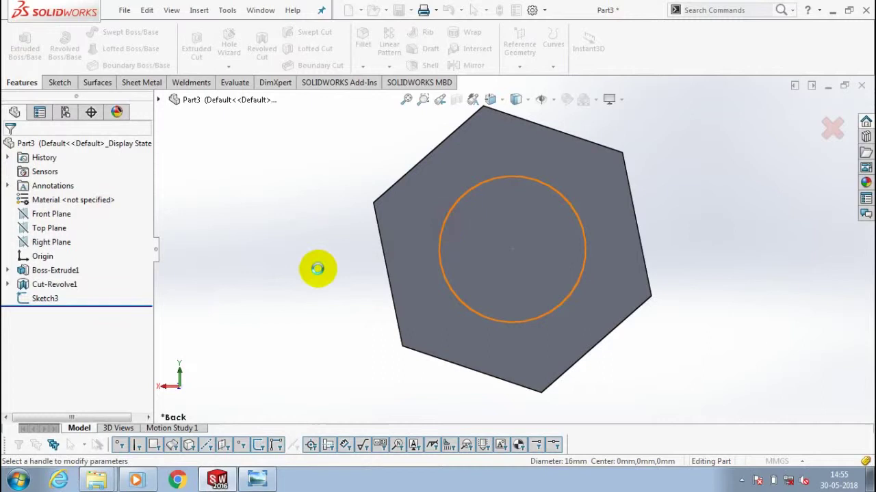
pyautogui.click(257, 481)
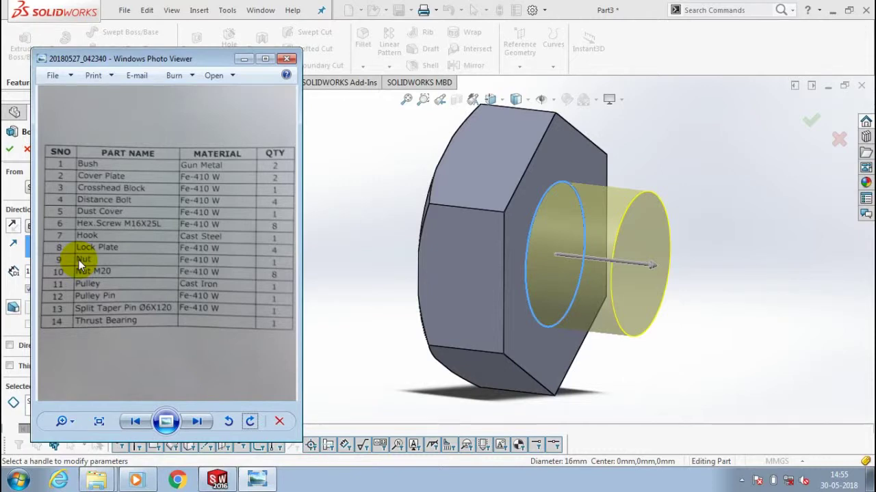
pyautogui.hotkey('alt', 'Tab')
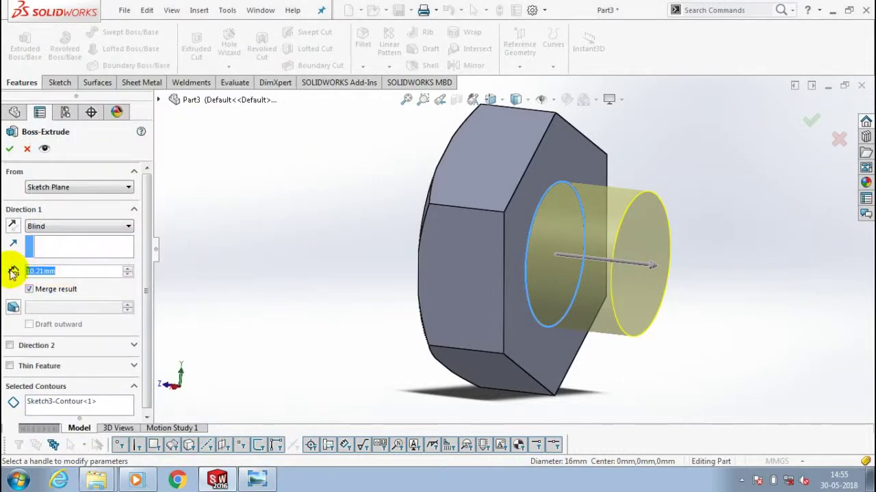
pyautogui.write('25')
pyautogui.press('Return')
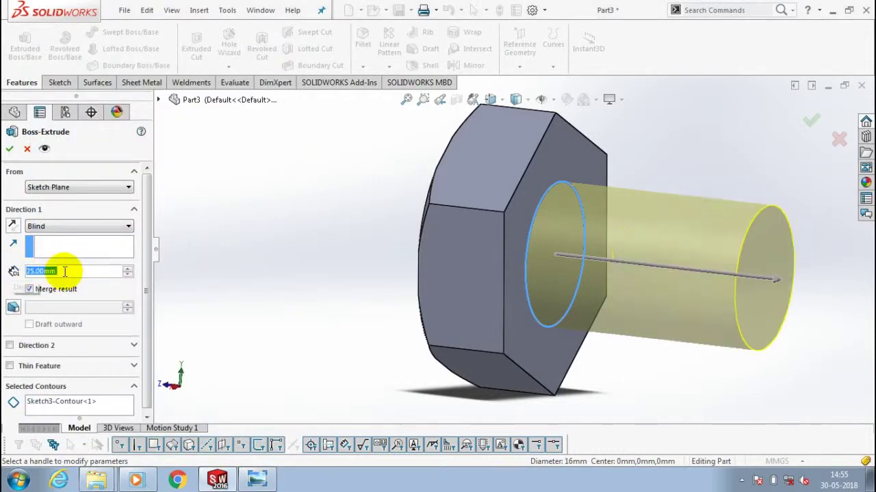
pyautogui.click(12, 150)
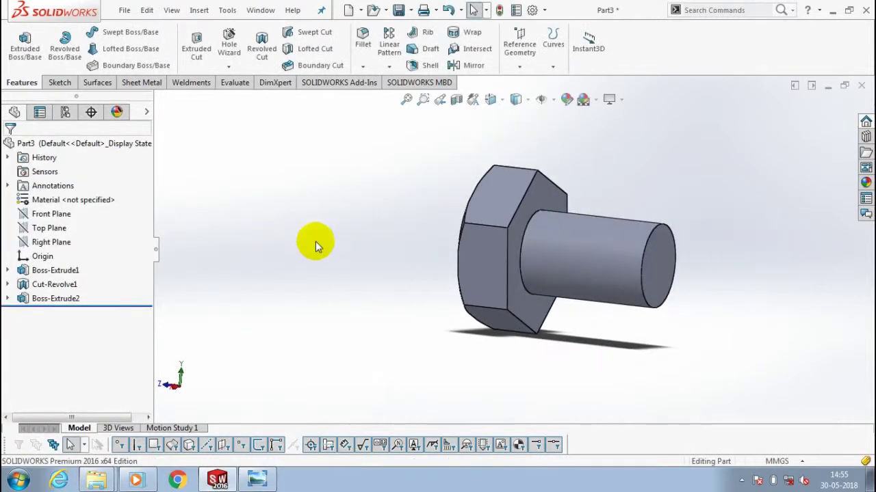
# Step: Add a 10 mm M16x1.5 metric cut thread, Thread1, to the shank's end
pyautogui.moveTo(316, 241)
pyautogui.mouseDown(button='middle')
pyautogui.moveTo(725, 179)
pyautogui.moveTo(371, 170)
pyautogui.mouseUp(button='middle')
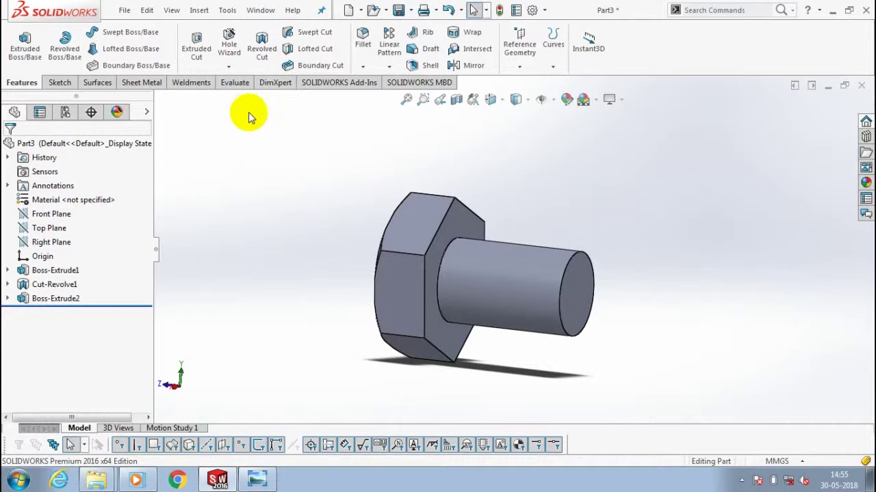
pyautogui.click(443, 183)
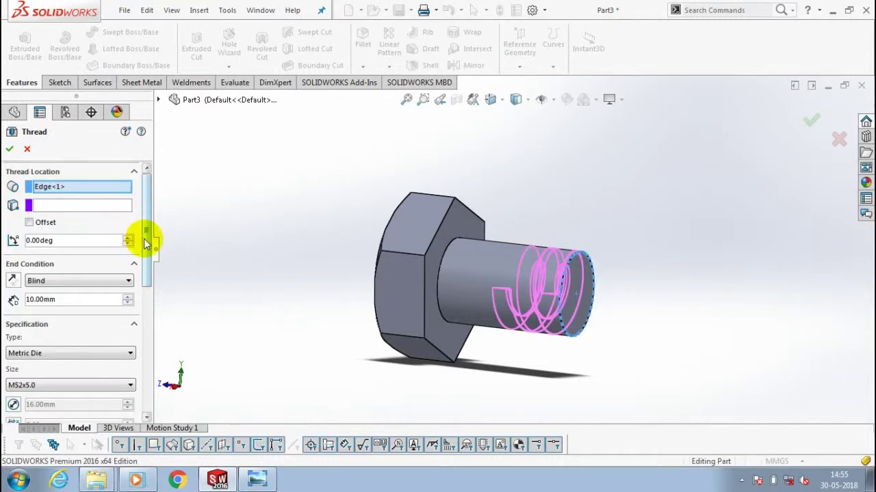
pyautogui.moveTo(147, 235); pyautogui.dragTo(139, 275)
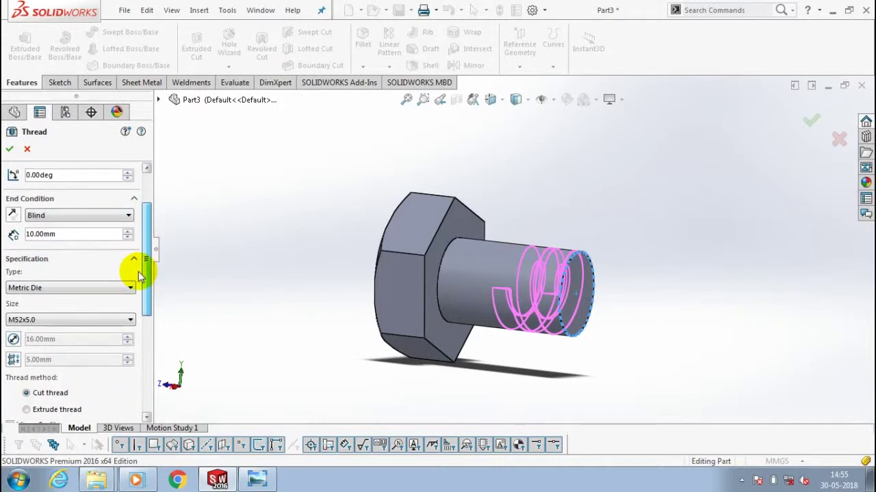
pyautogui.click(130, 320)
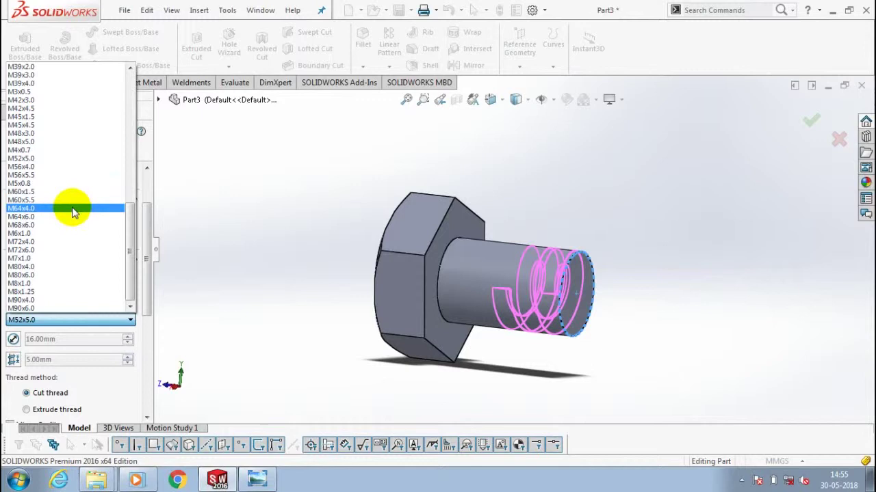
pyautogui.scroll(10, 74, 208)
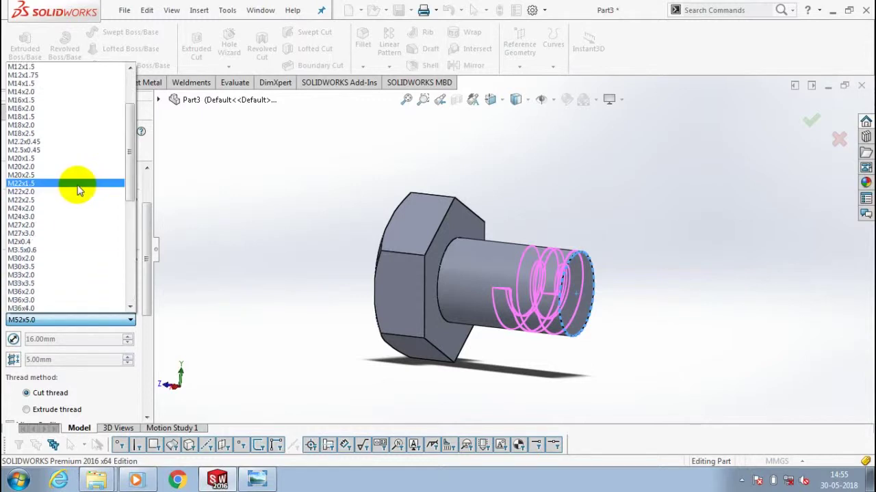
pyautogui.click(59, 101)
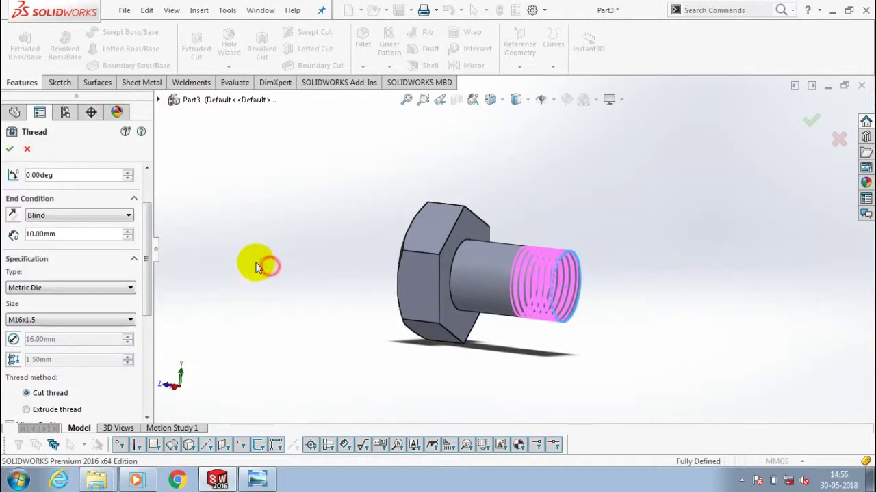
pyautogui.click(10, 150)
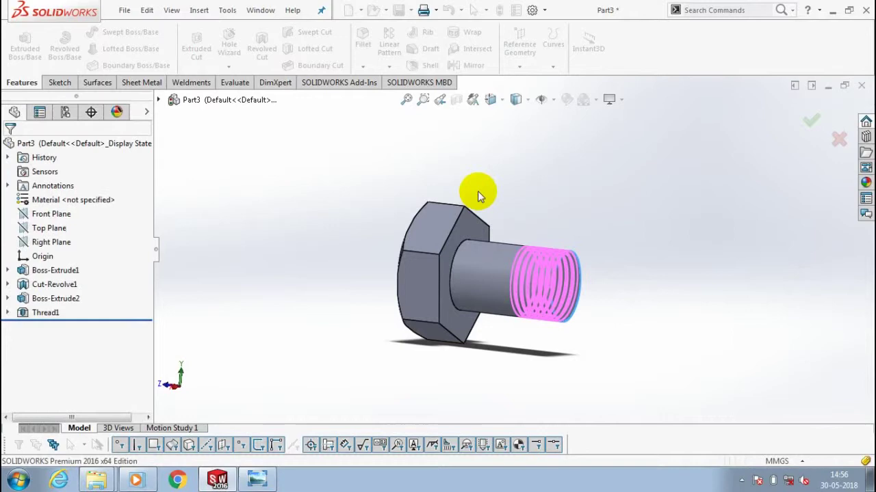
pyautogui.scroll(-3, 520, 232)
pyautogui.scroll(-3, 586, 346)
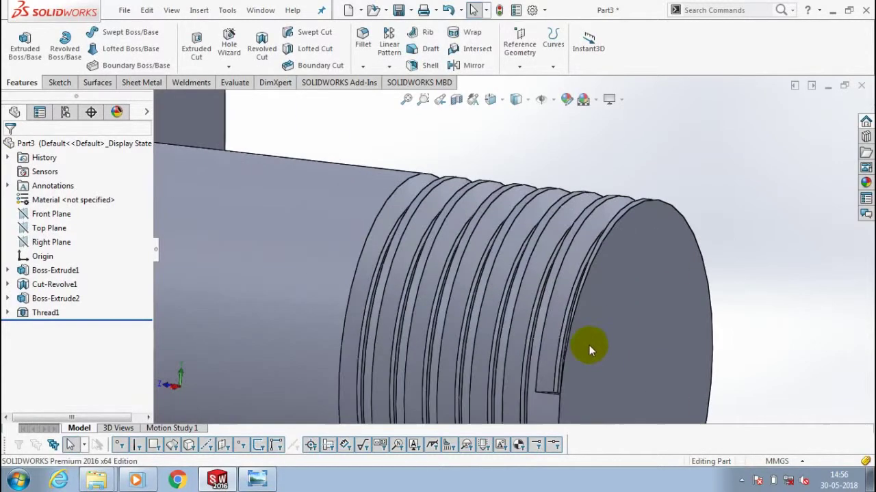
pyautogui.scroll(1, 568, 356)
pyautogui.scroll(3, 567, 356)
pyautogui.moveTo(415, 385)
pyautogui.mouseDown(button='middle')
pyautogui.moveTo(484, 225)
pyautogui.moveTo(488, 146)
pyautogui.mouseUp(button='middle')
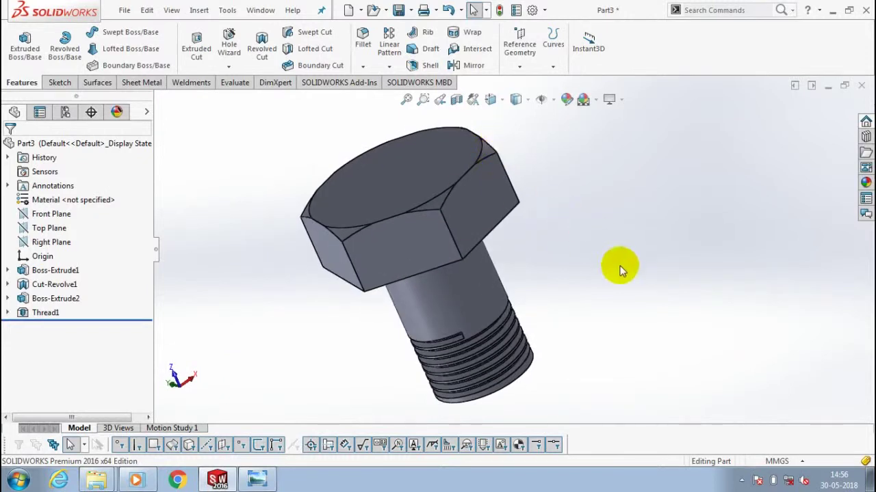
# Step: Colour the whole bolt body teal, then bring back the parts-list photo
pyautogui.rightClick(443, 241)
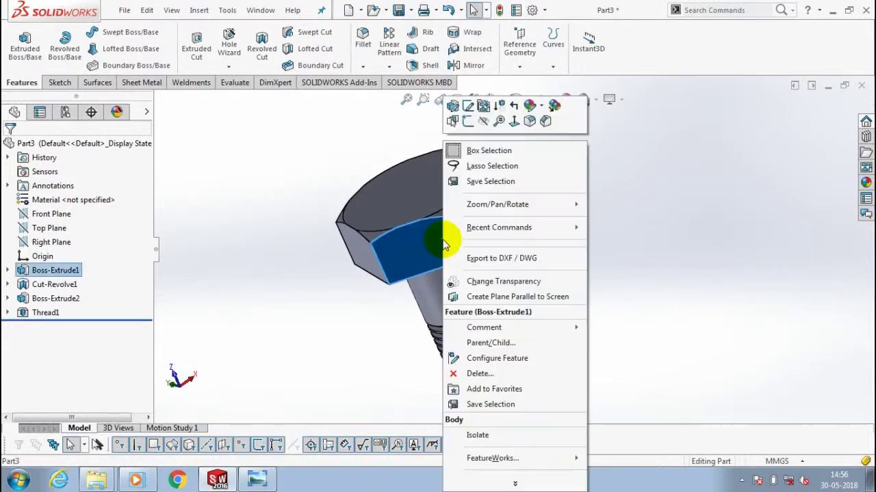
pyautogui.click(540, 109)
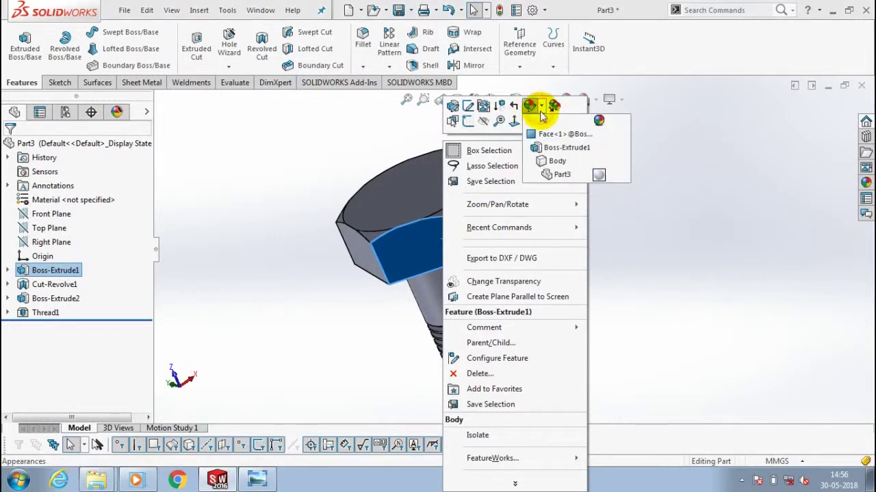
pyautogui.click(551, 160)
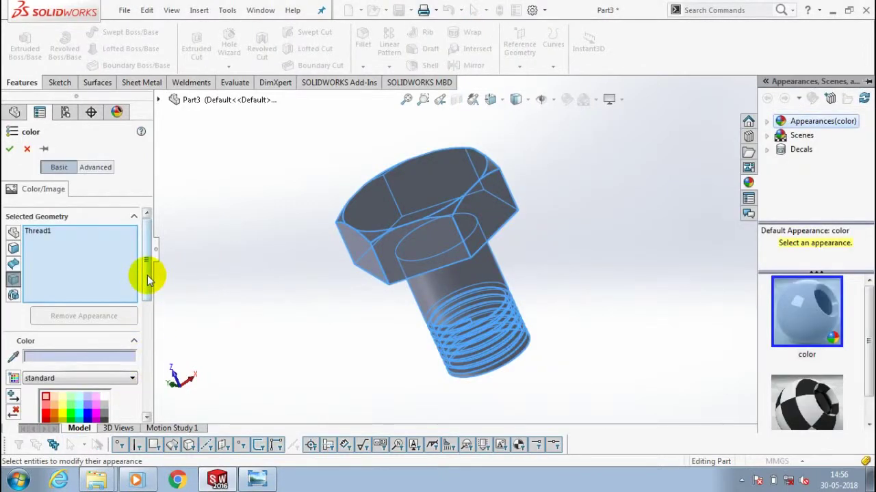
pyautogui.scroll(-3, 149, 279)
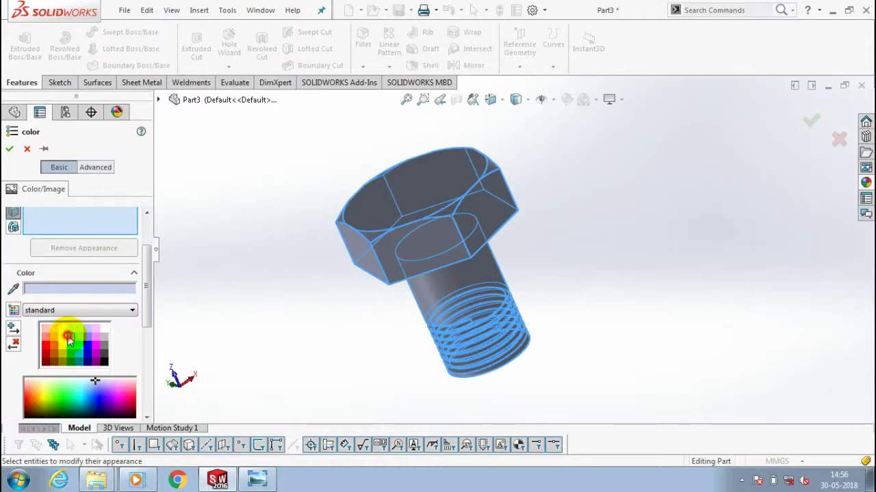
pyautogui.click(70, 337)
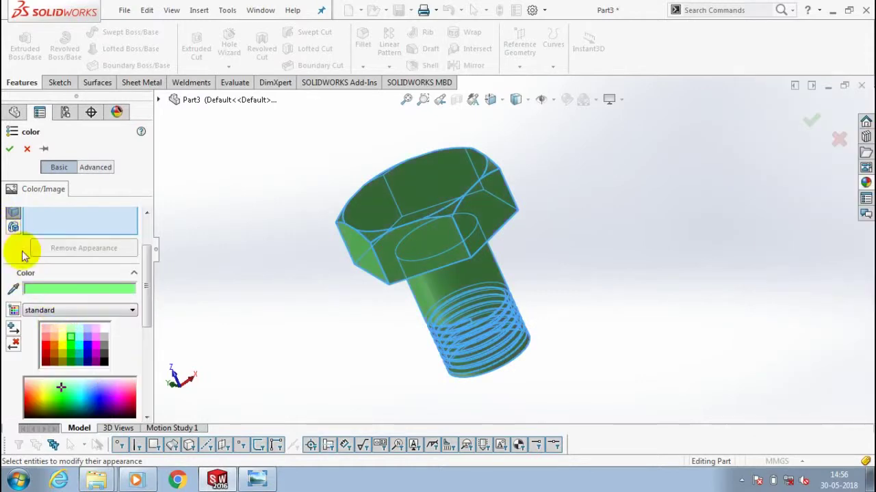
pyautogui.click(80, 330)
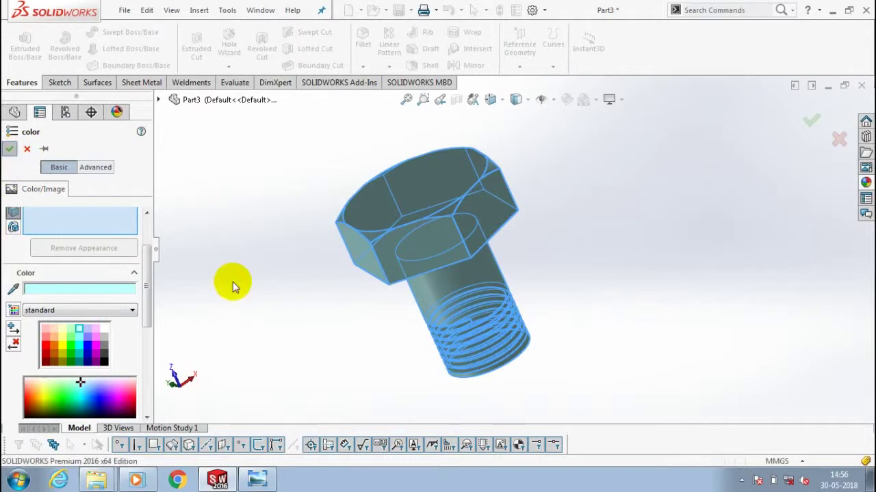
pyautogui.press('Return')
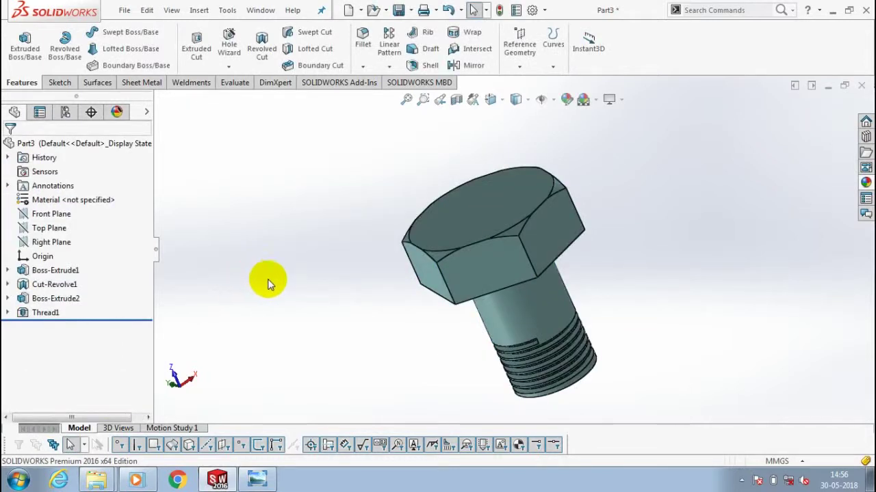
pyautogui.click(263, 480)
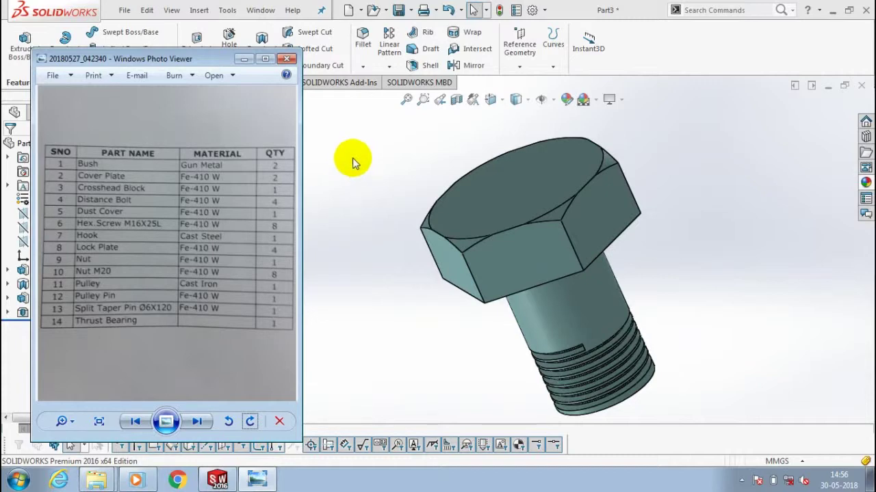
# Step: Minimise the parts list photo and save the bolt to the Desktop as part file 'm10'
pyautogui.click(244, 59)
pyautogui.click(253, 196)
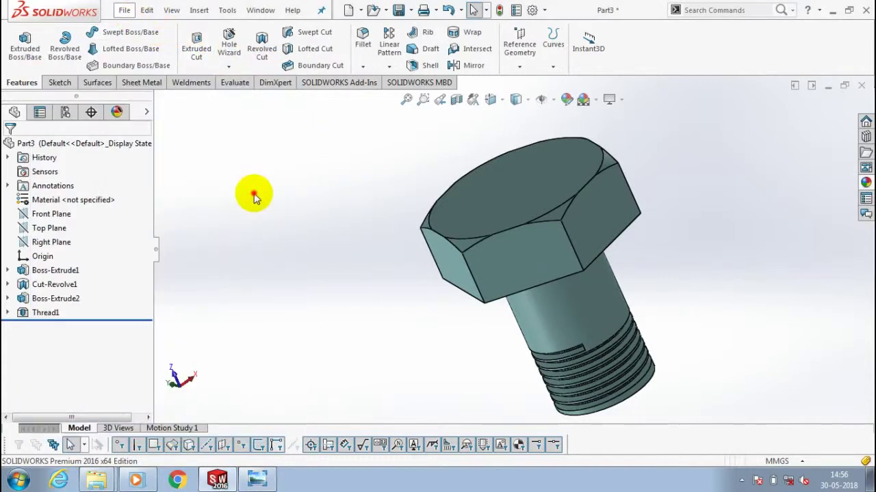
pyautogui.hotkey('ctrl', 's')
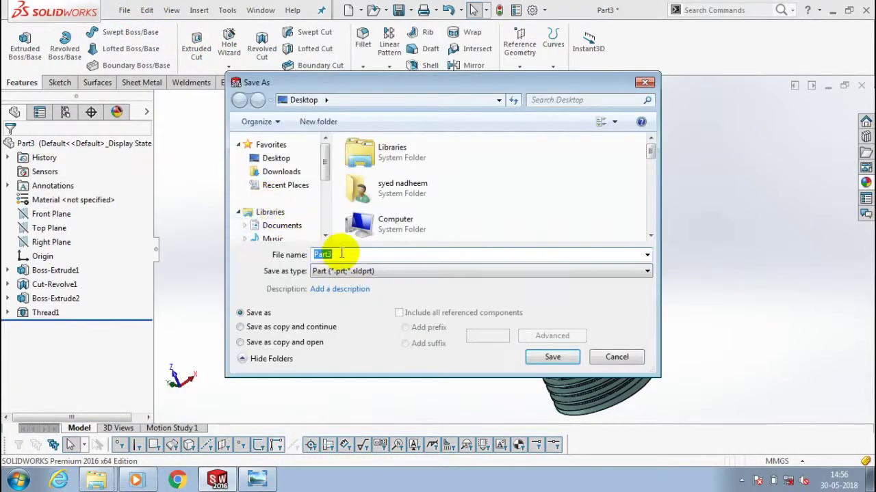
pyautogui.write('m')
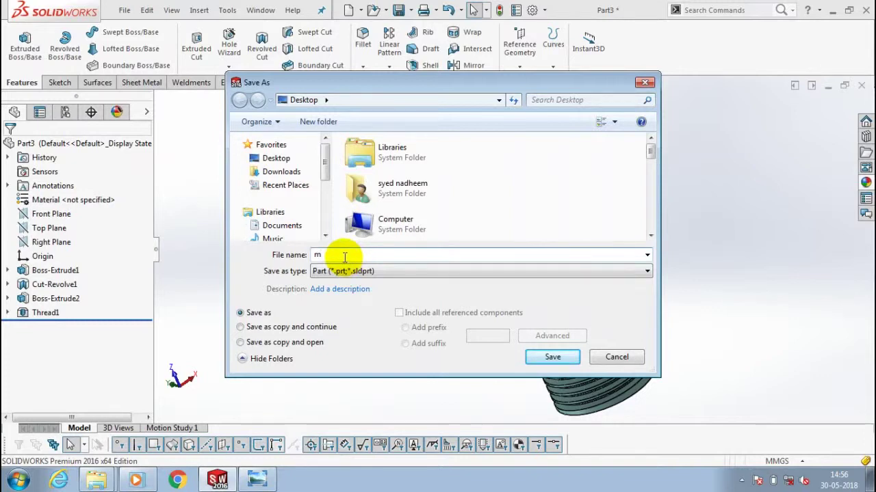
pyautogui.write('10')
pyautogui.click(553, 357)
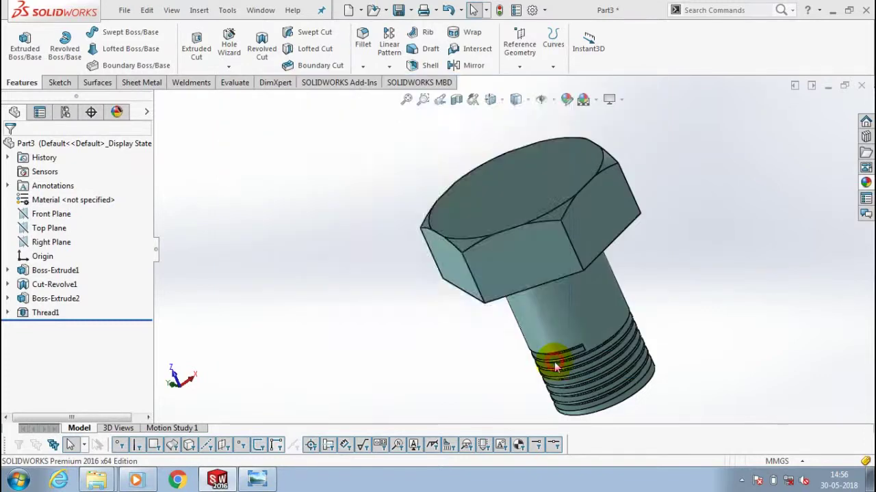